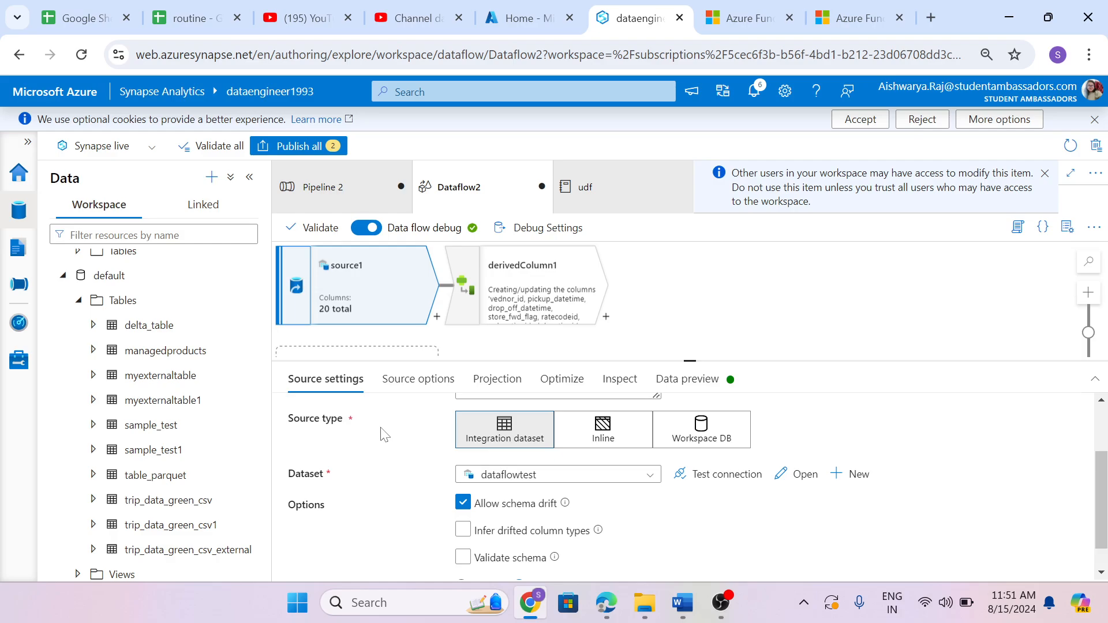
# Enable sampling for source1 and review its source options.
pyautogui.scroll(-1, 382, 434)
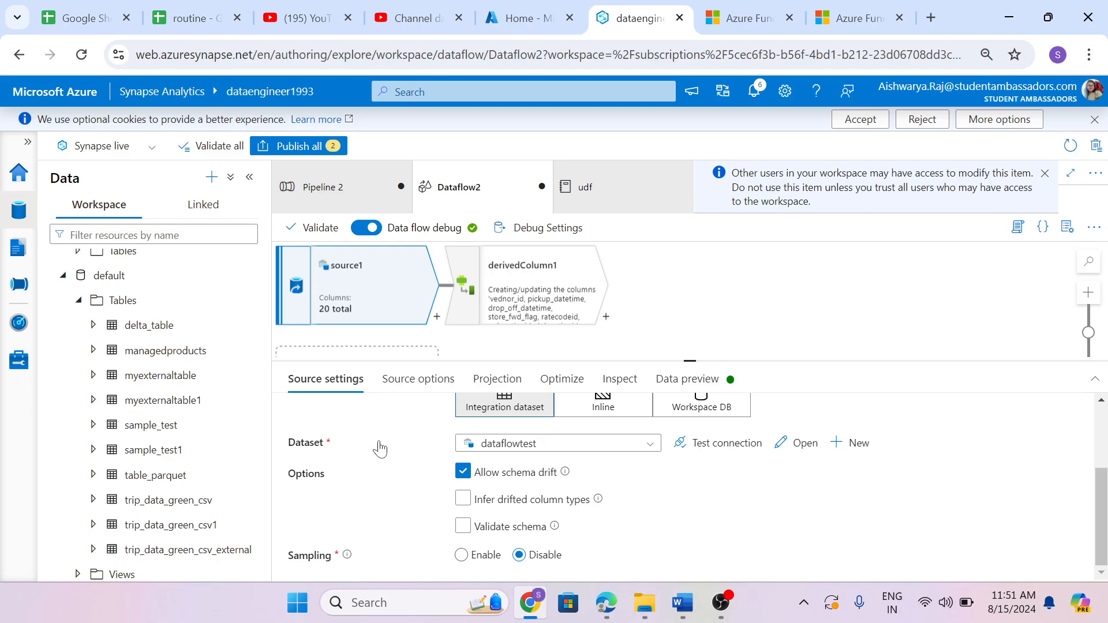
pyautogui.click(461, 555)
pyautogui.scroll(-1, 391, 540)
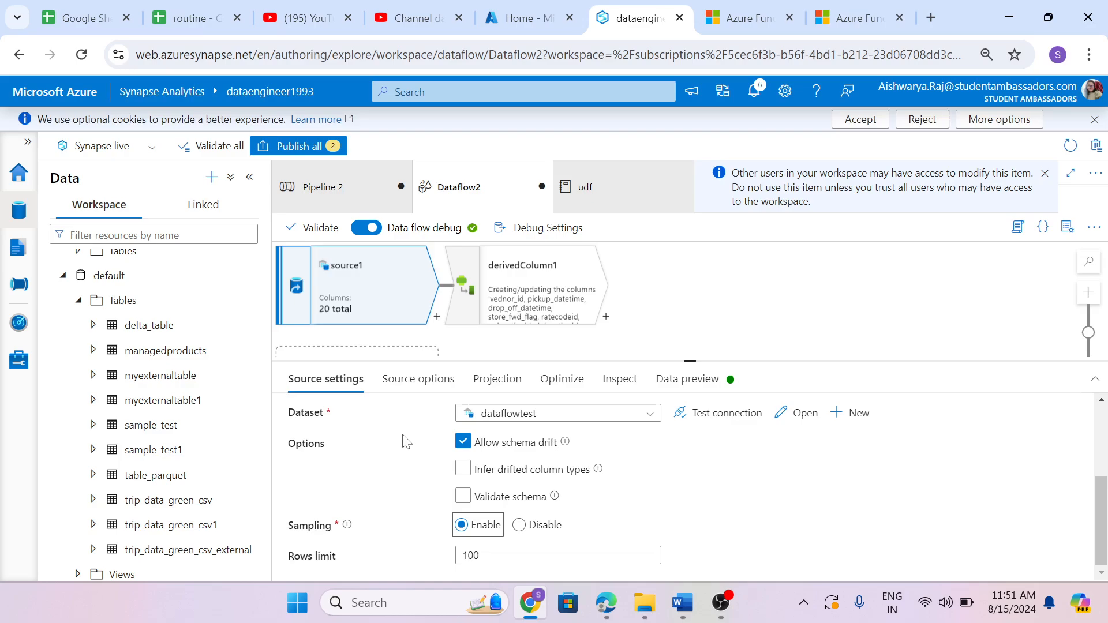
pyautogui.click(412, 382)
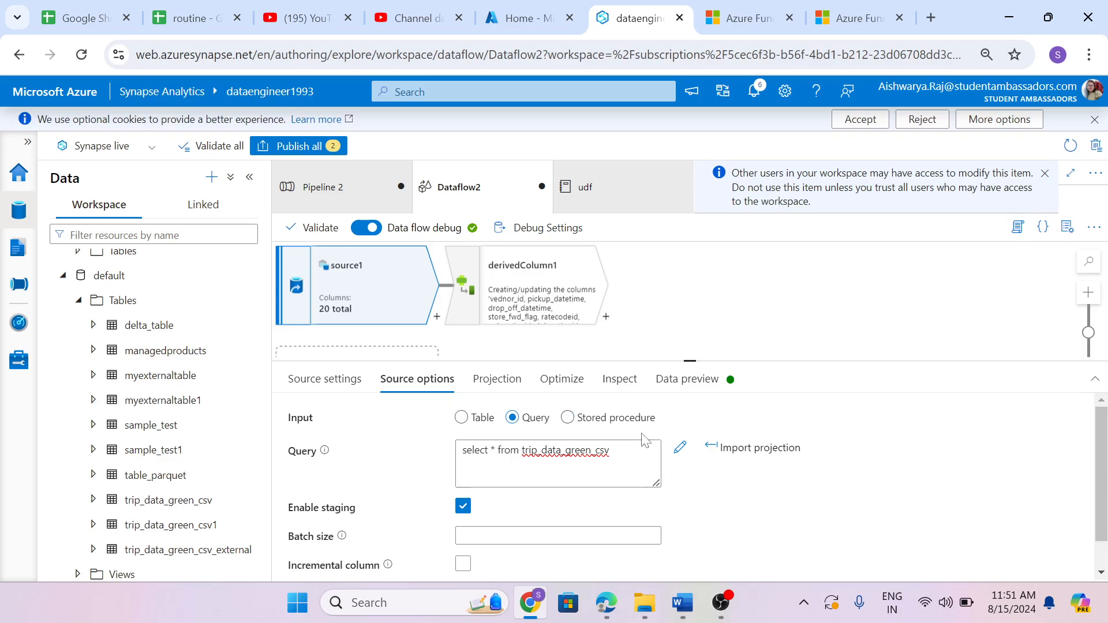
pyautogui.click(331, 386)
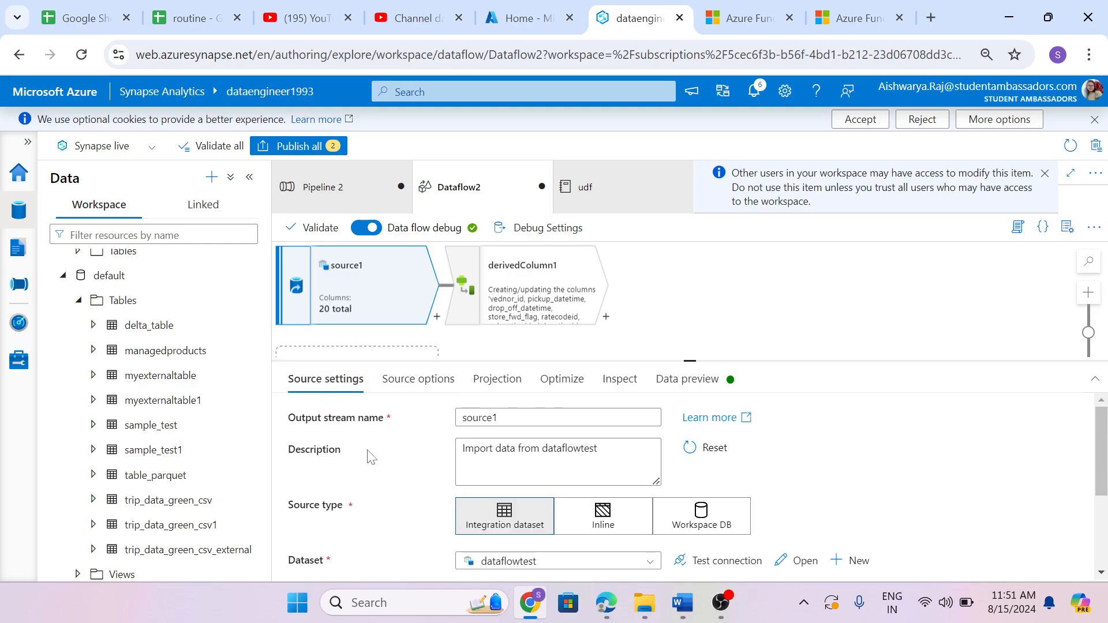
# Open source1's dataflowtest dataset and clear both the schema name and the table name in its connection settings.
pyautogui.scroll(-1, 371, 457)
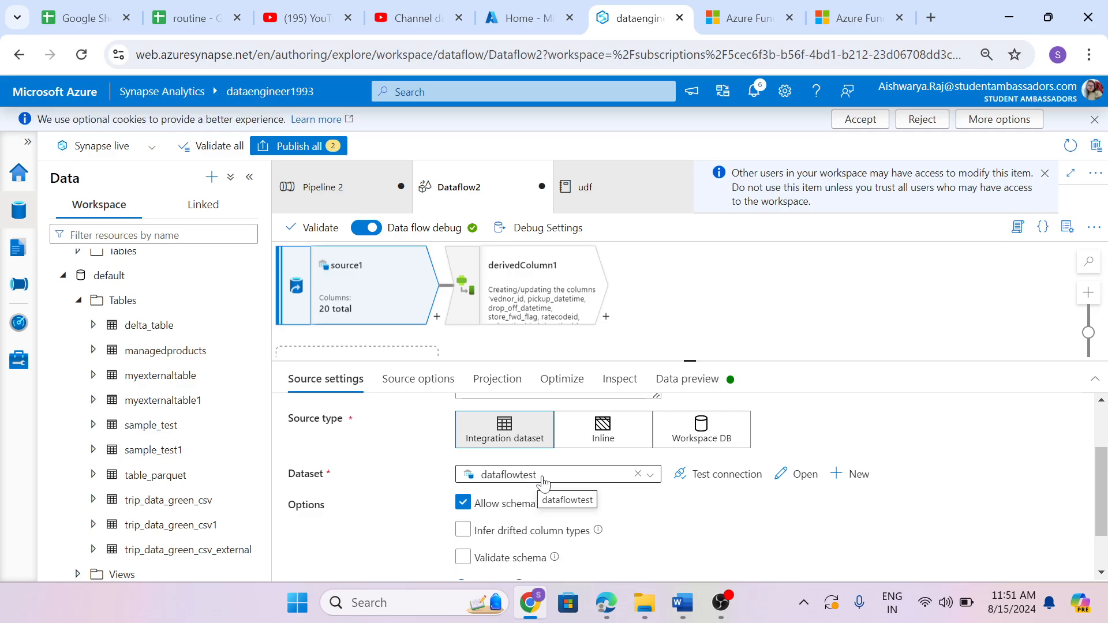
pyautogui.click(786, 482)
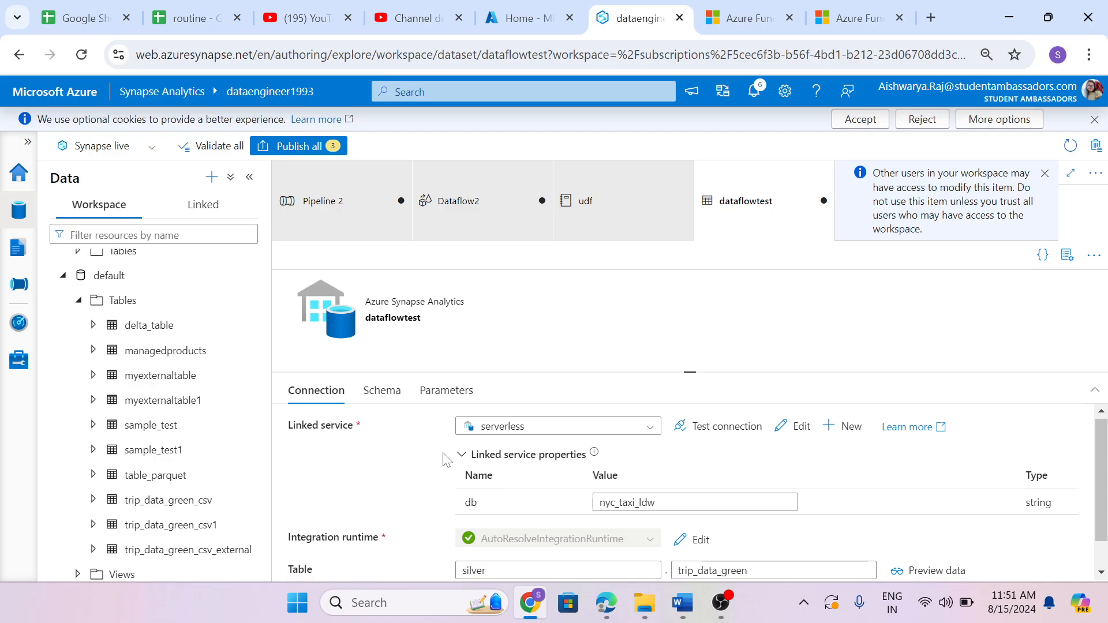
pyautogui.scroll(-1, 442, 465)
pyautogui.scroll(1, 424, 477)
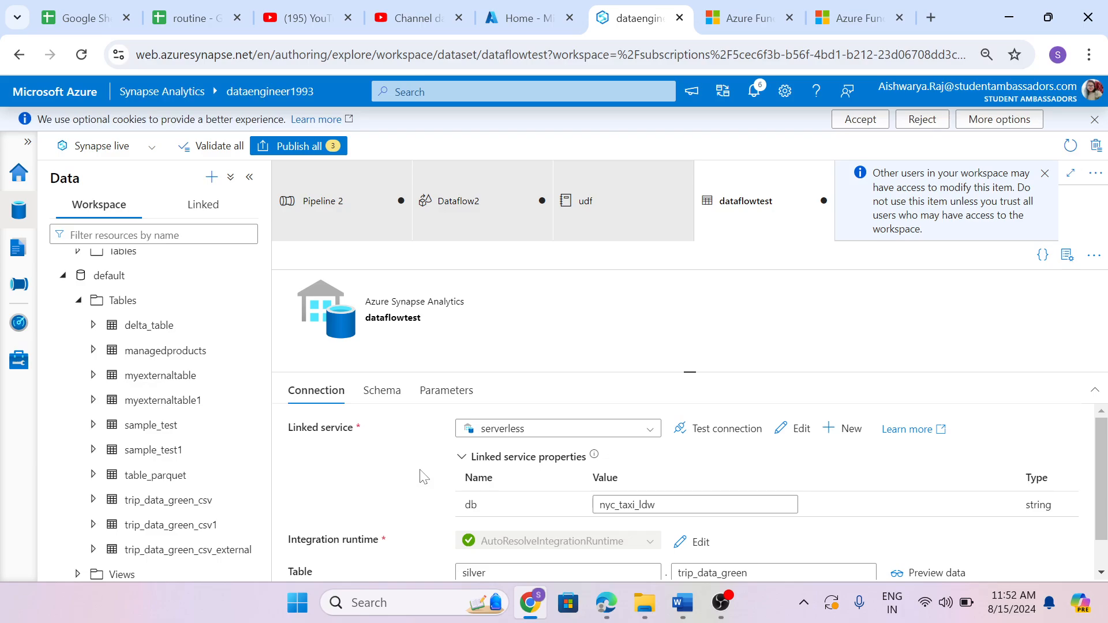
pyautogui.scroll(-1, 424, 477)
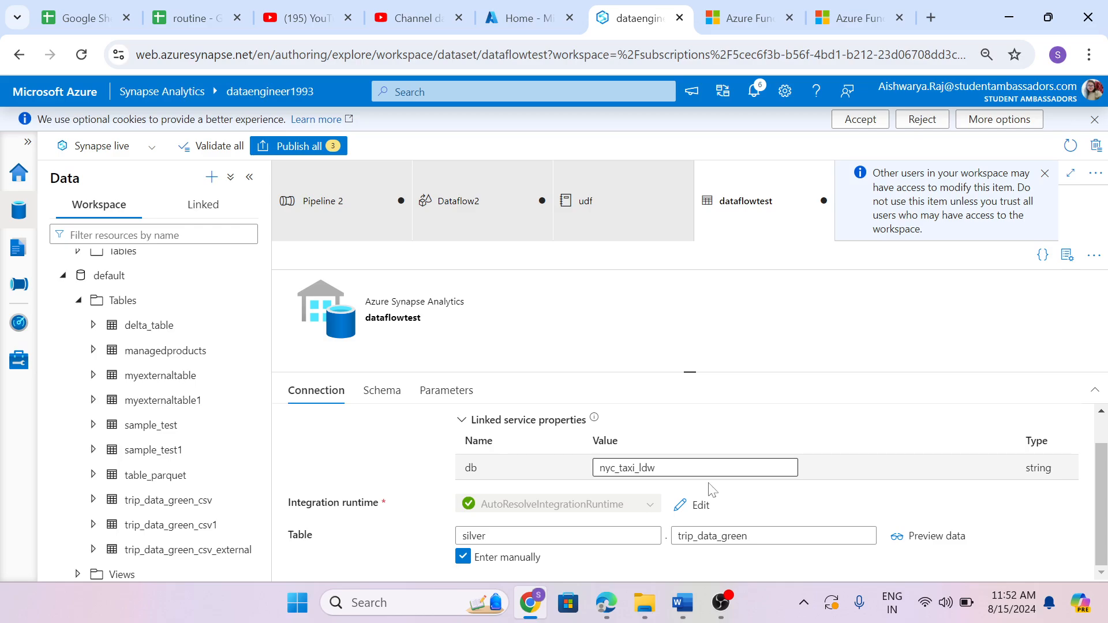
pyautogui.doubleClick(684, 536)
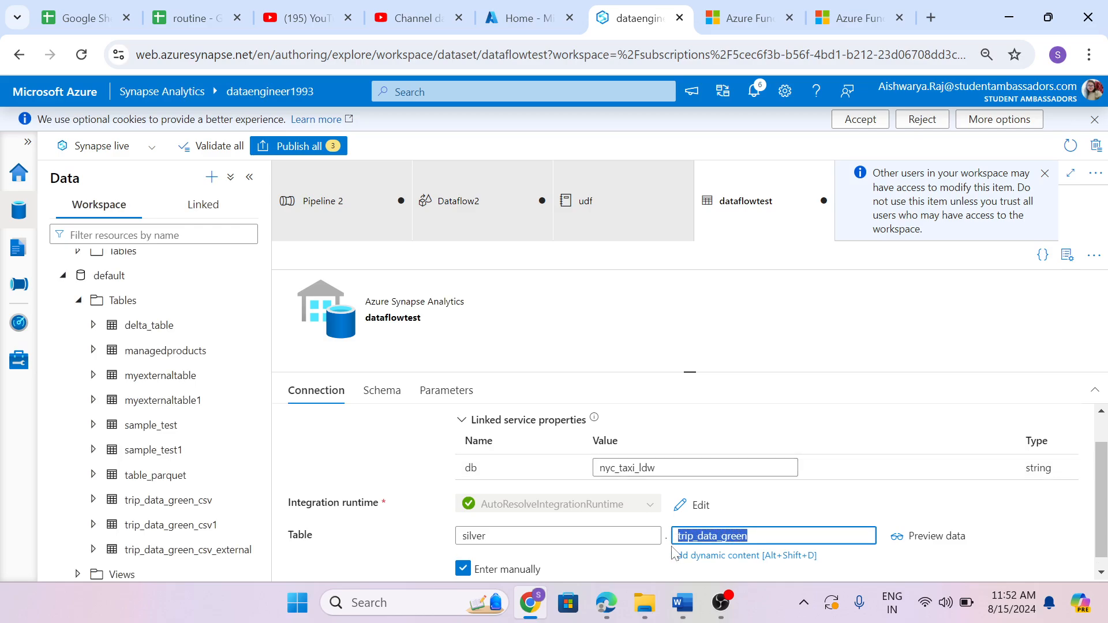
pyautogui.press('BackSpace')
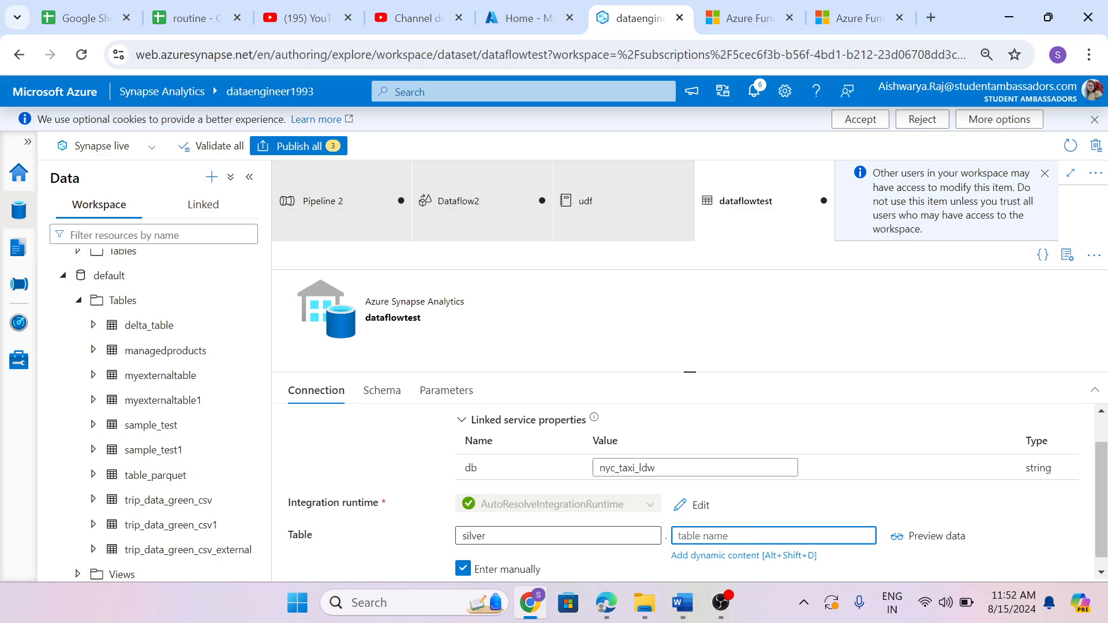
pyautogui.moveTo(497, 537); pyautogui.dragTo(439, 549)
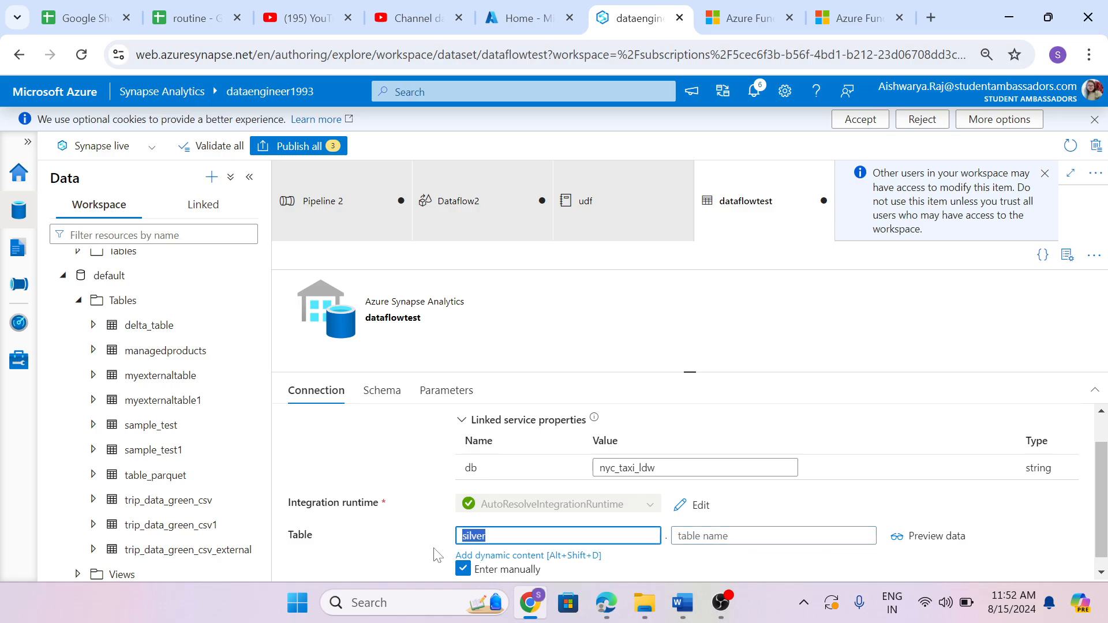
pyautogui.press('BackSpace')
pyautogui.click(430, 549)
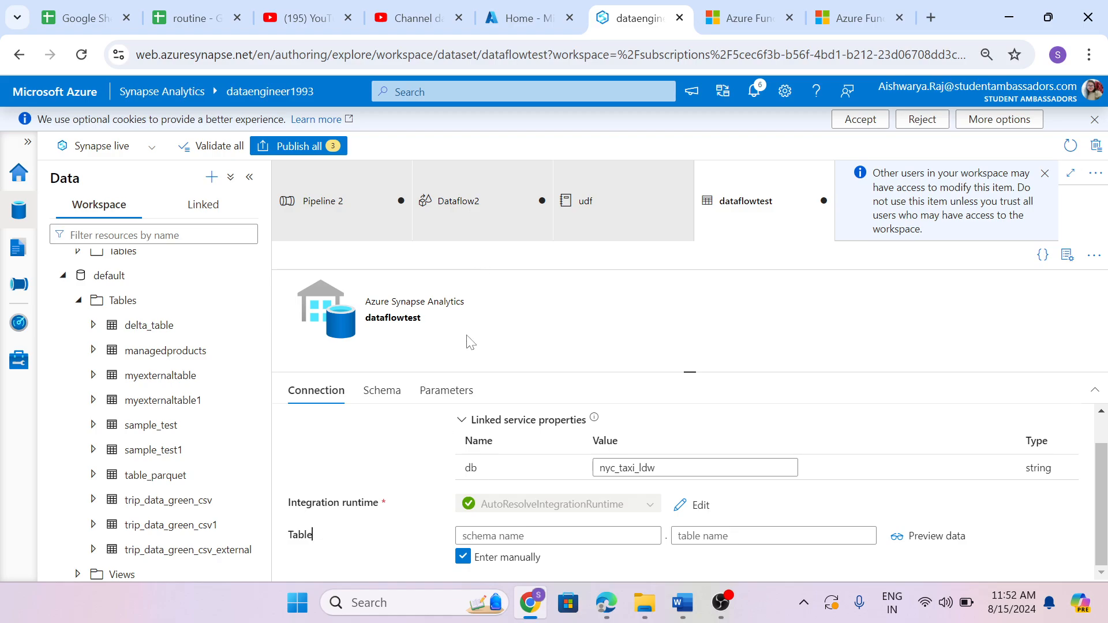
pyautogui.scroll(1, 430, 512)
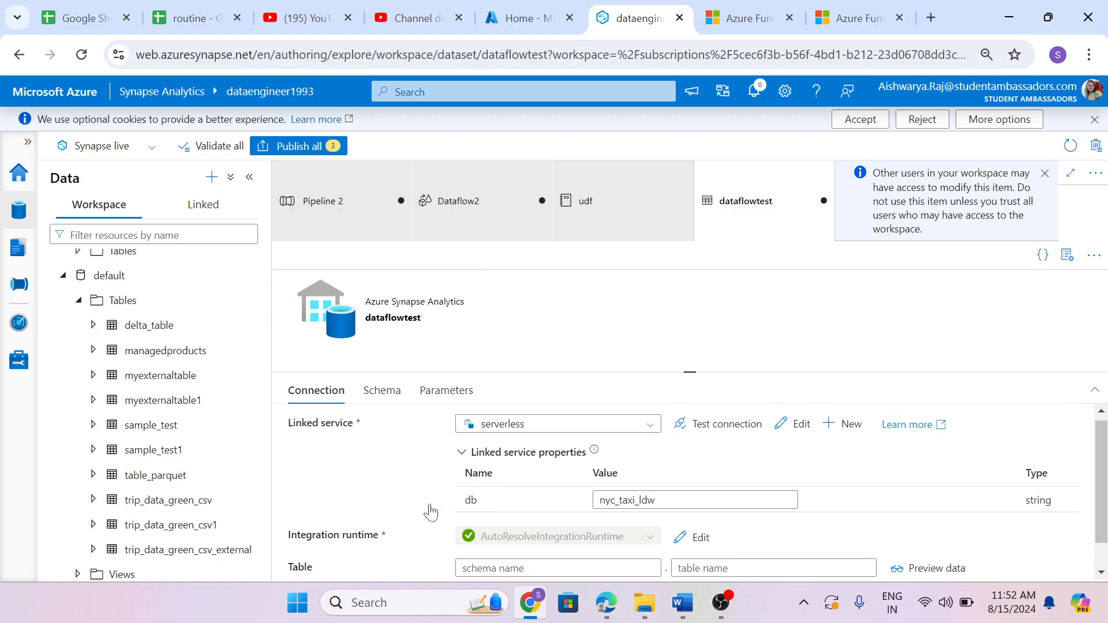
# Return to Dataflow2 and review source1's query, staging, batch size and isolation level options.
pyautogui.click(465, 236)
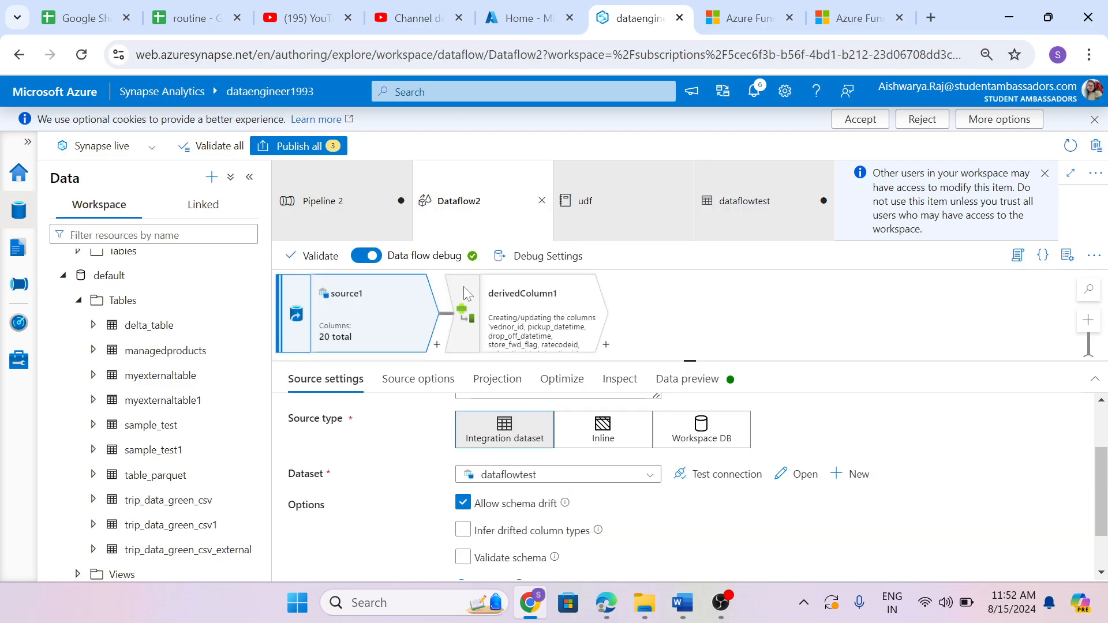
pyautogui.scroll(2, 413, 495)
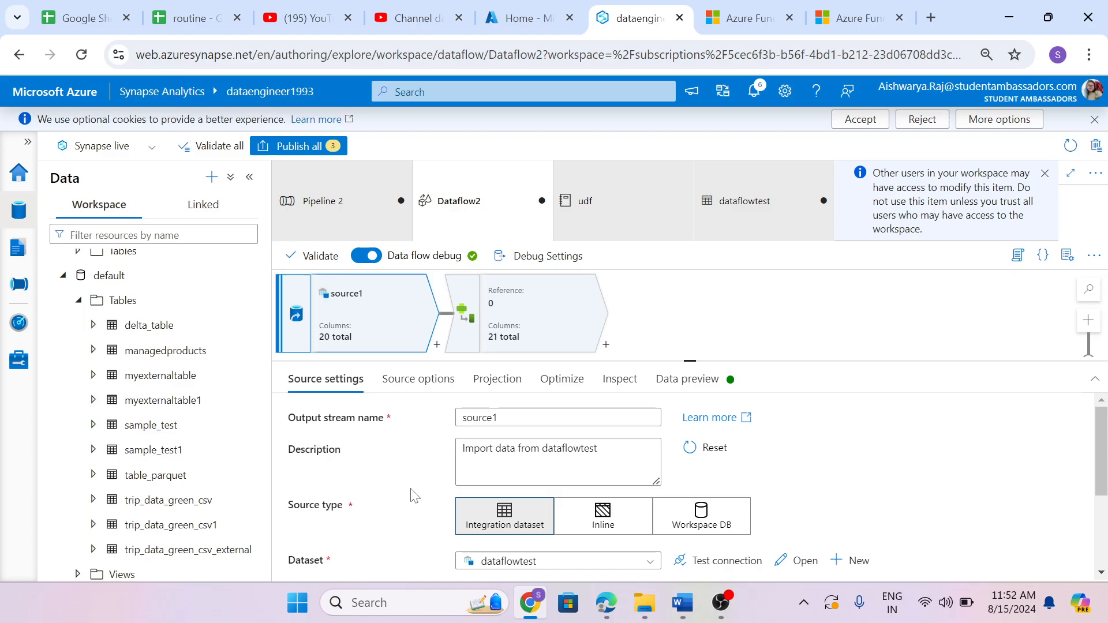
pyautogui.click(414, 384)
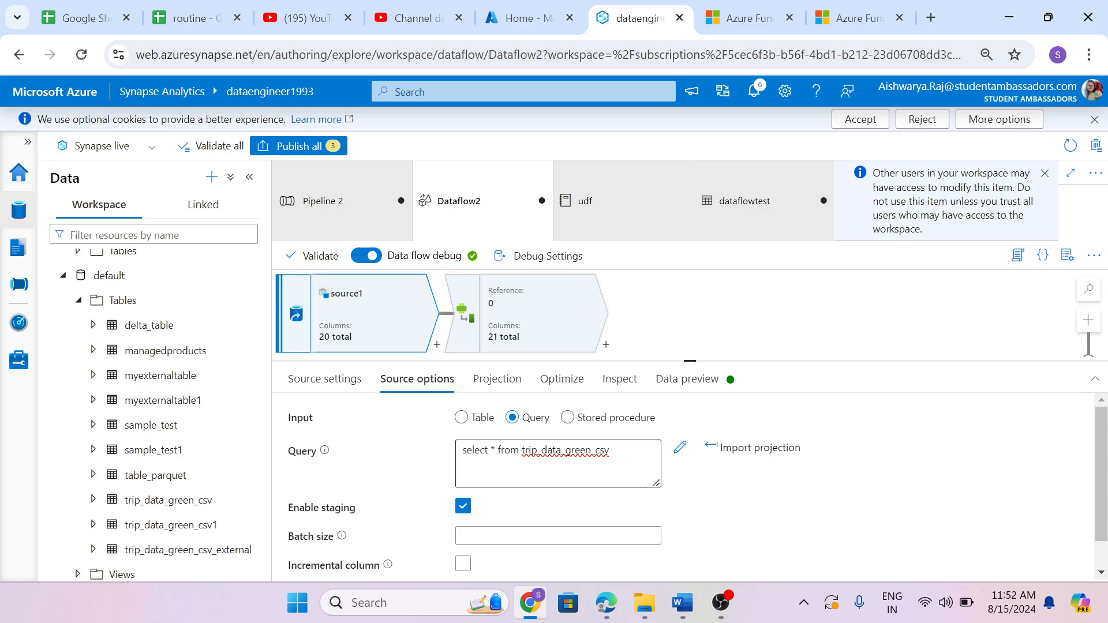
pyautogui.click(588, 459)
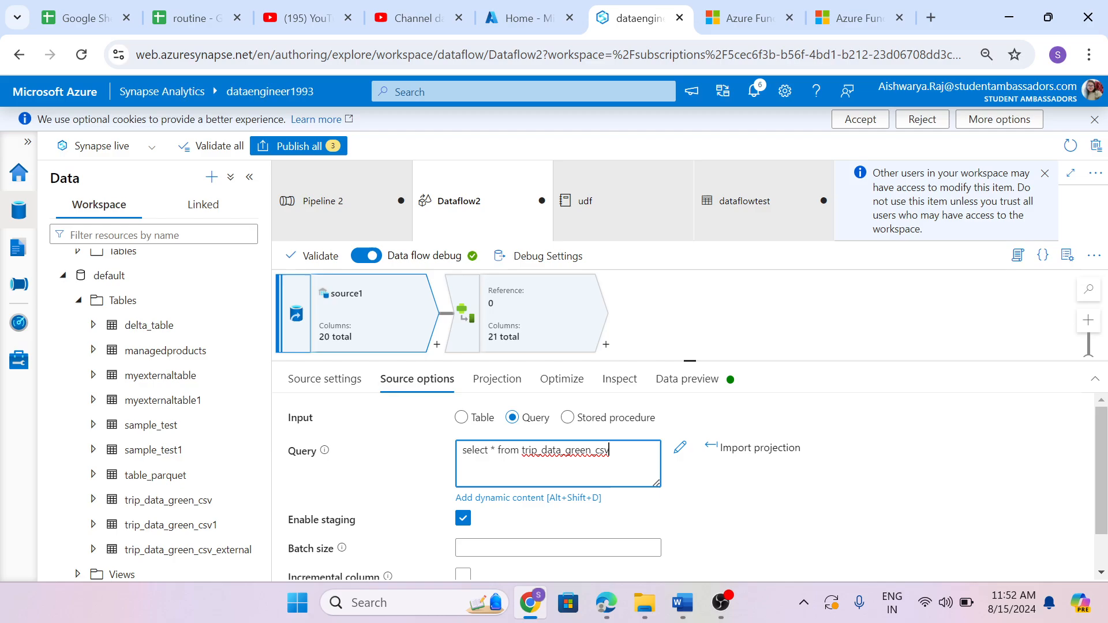
pyautogui.scroll(-1, 435, 506)
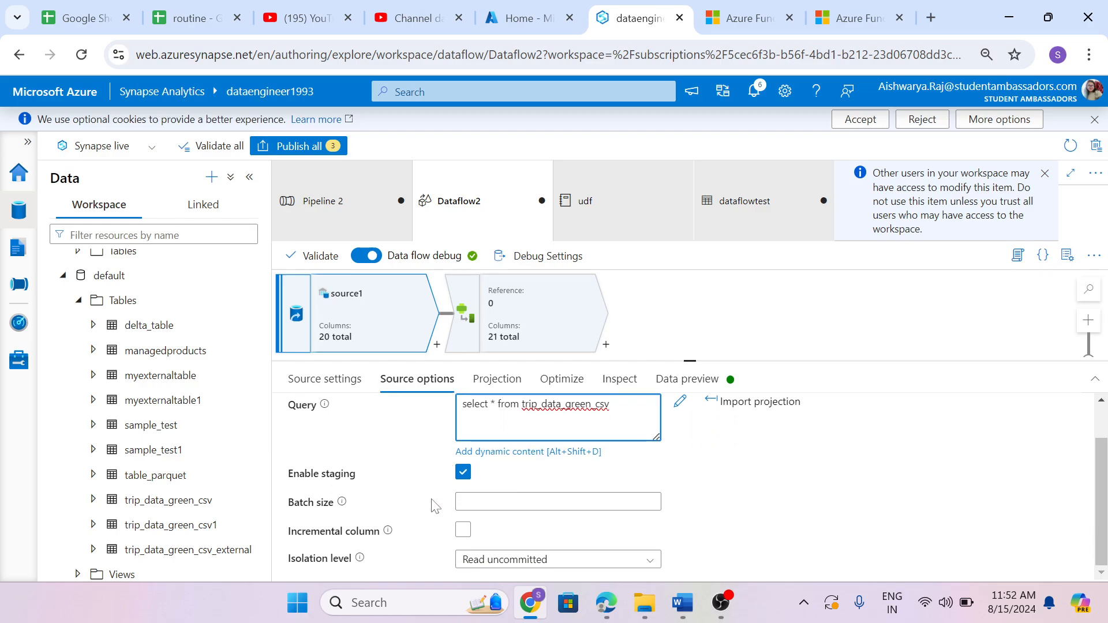
pyautogui.scroll(1, 436, 506)
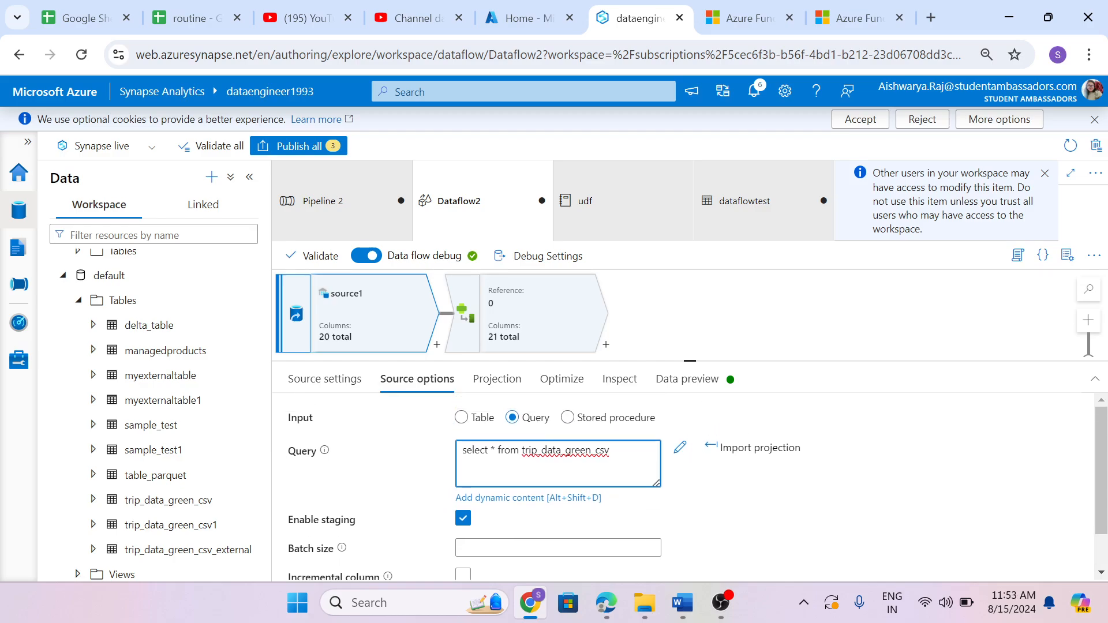
# Refresh source1's data preview for the trip_data_green_csv query and check the outcome.
pyautogui.click(676, 385)
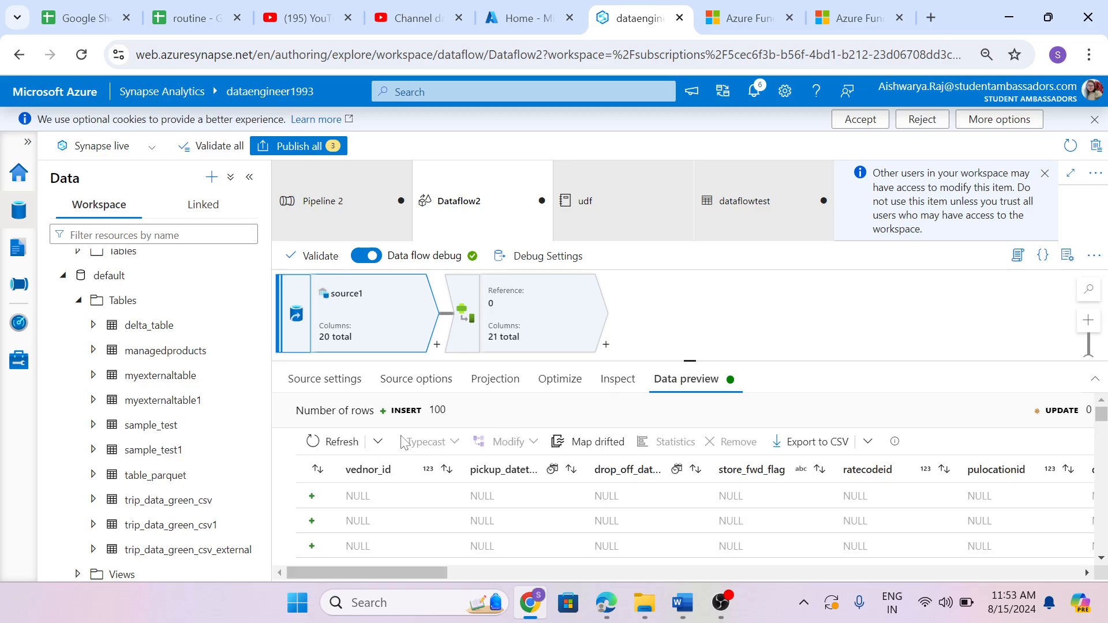
pyautogui.click(339, 443)
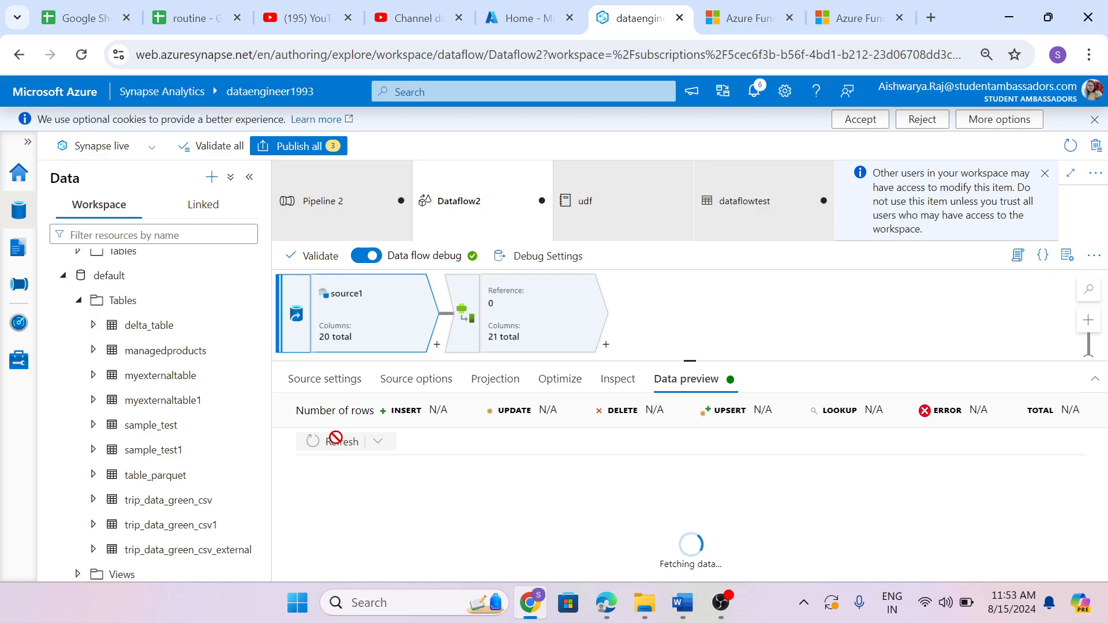
pyautogui.click(419, 383)
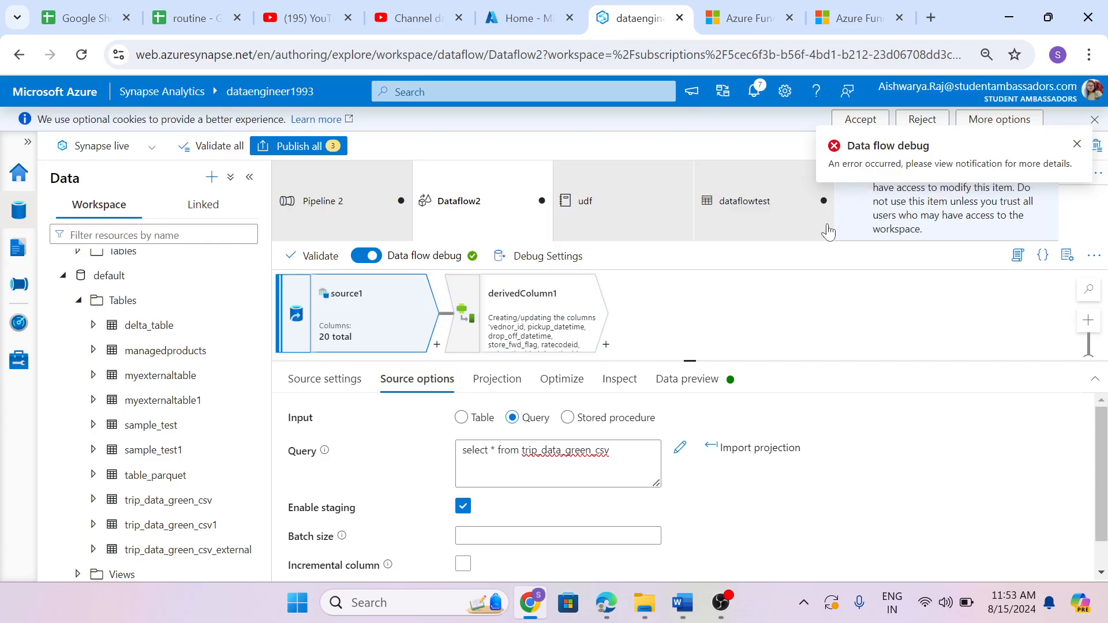
pyautogui.click(658, 393)
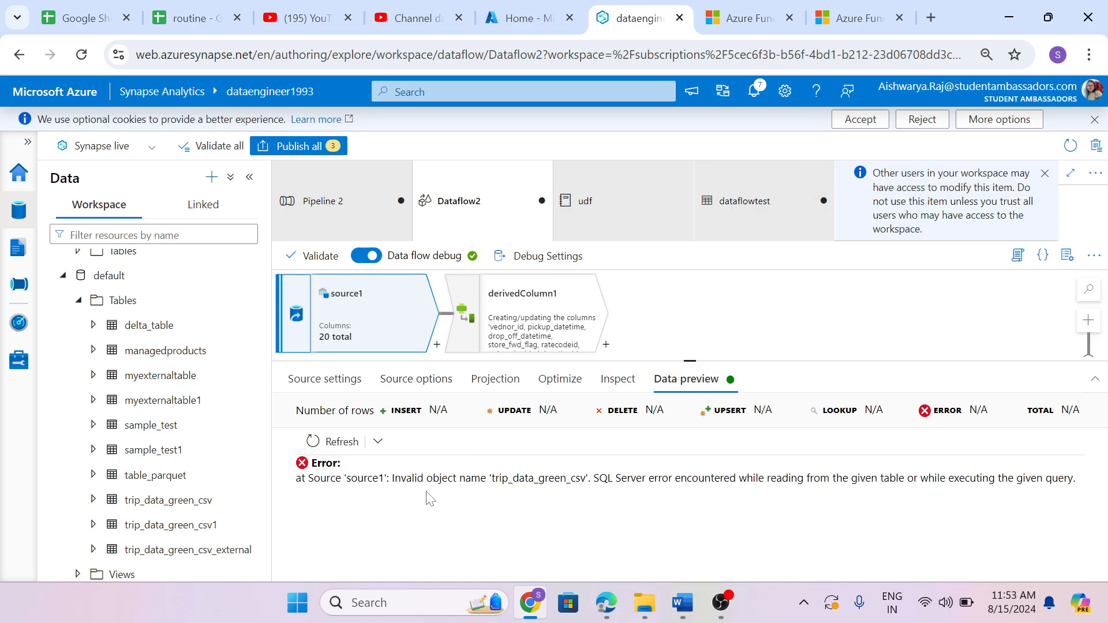
# Set the db linked service property of the dataflowtest dataset to default.
pyautogui.click(742, 199)
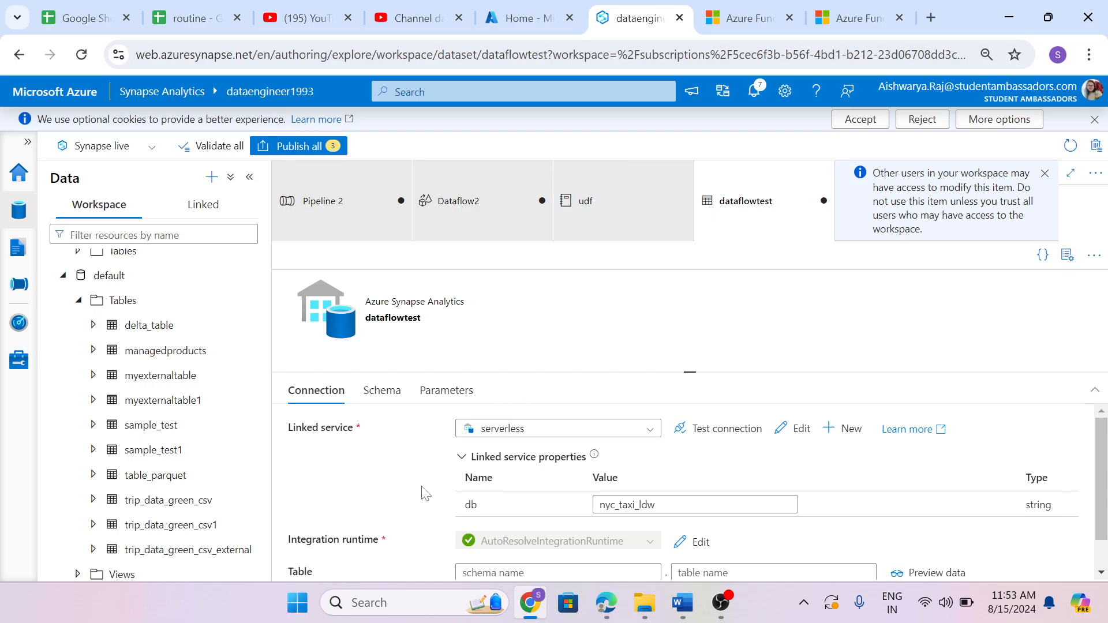
pyautogui.scroll(-1, 661, 445)
pyautogui.moveTo(664, 469); pyautogui.dragTo(580, 470)
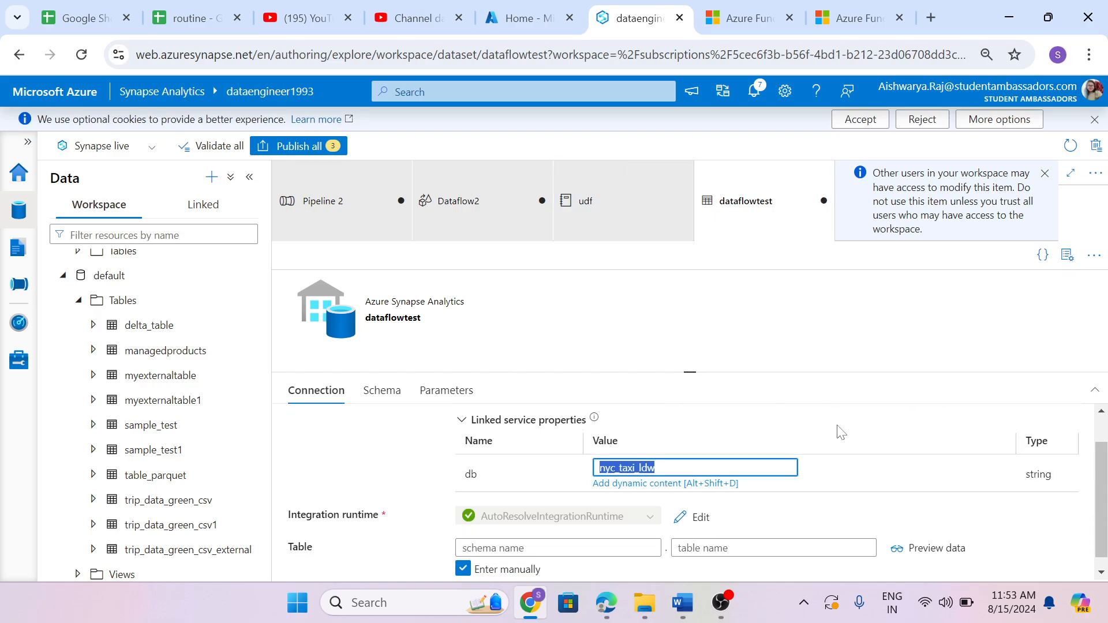
pyautogui.press('BackSpace')
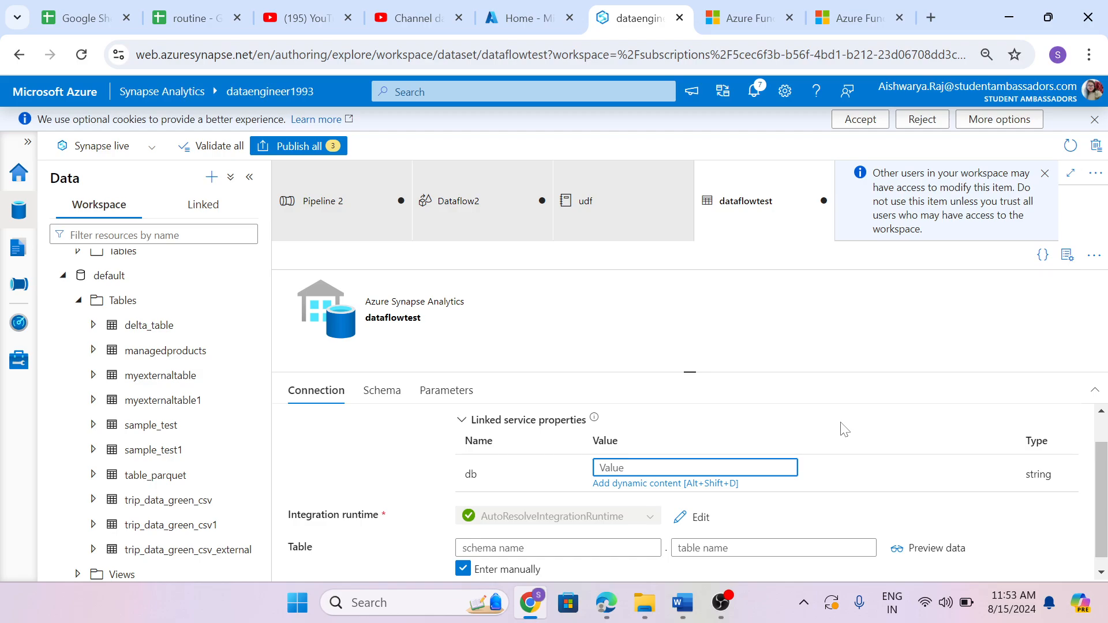
pyautogui.write('default')
pyautogui.click(383, 464)
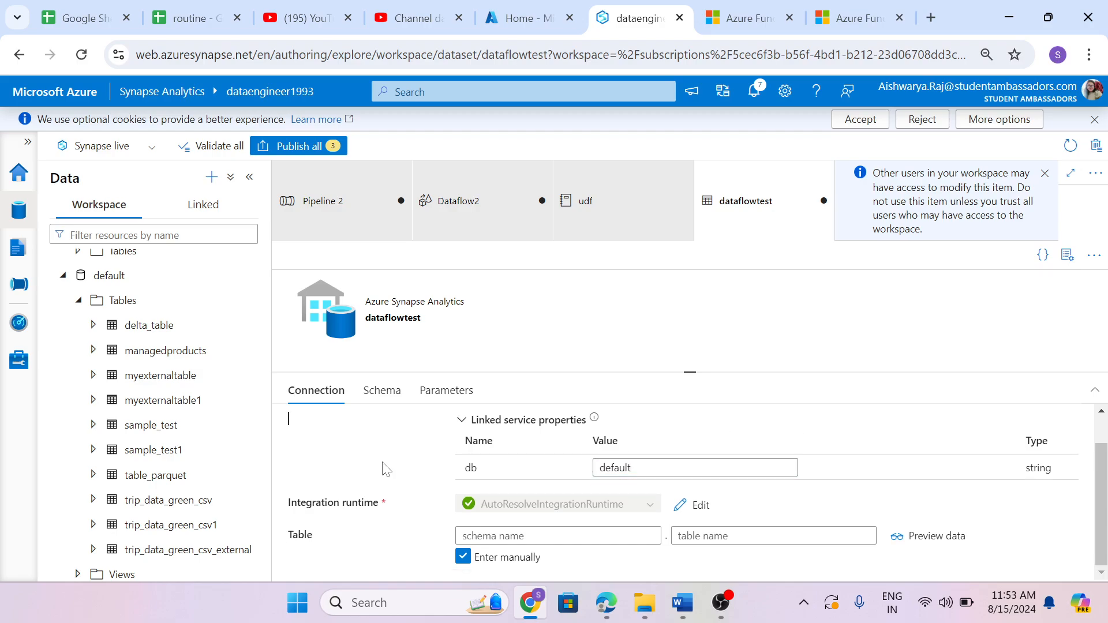
# Change source1's query in Dataflow2 to "select * from table_parquet" and refresh its data preview.
pyautogui.click(451, 231)
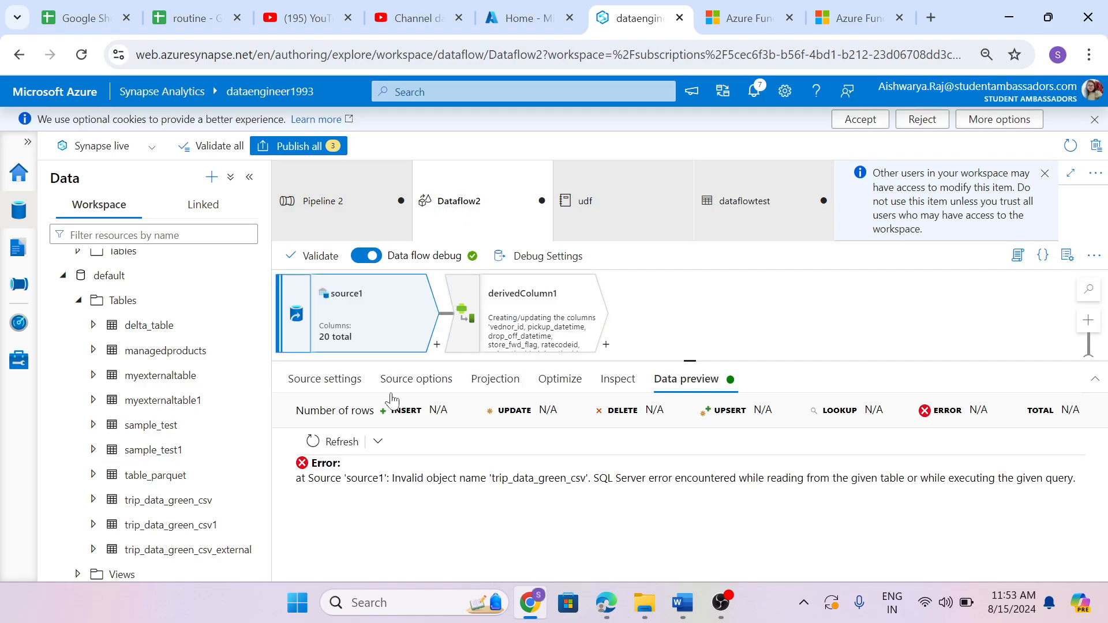
pyautogui.click(396, 382)
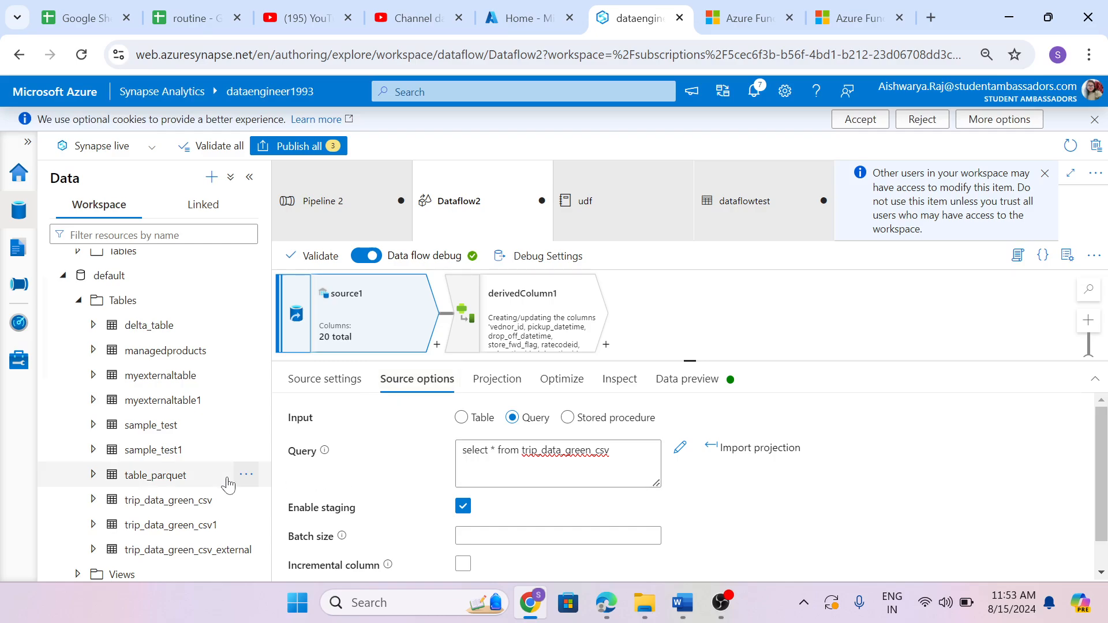
pyautogui.scroll(-2, 225, 464)
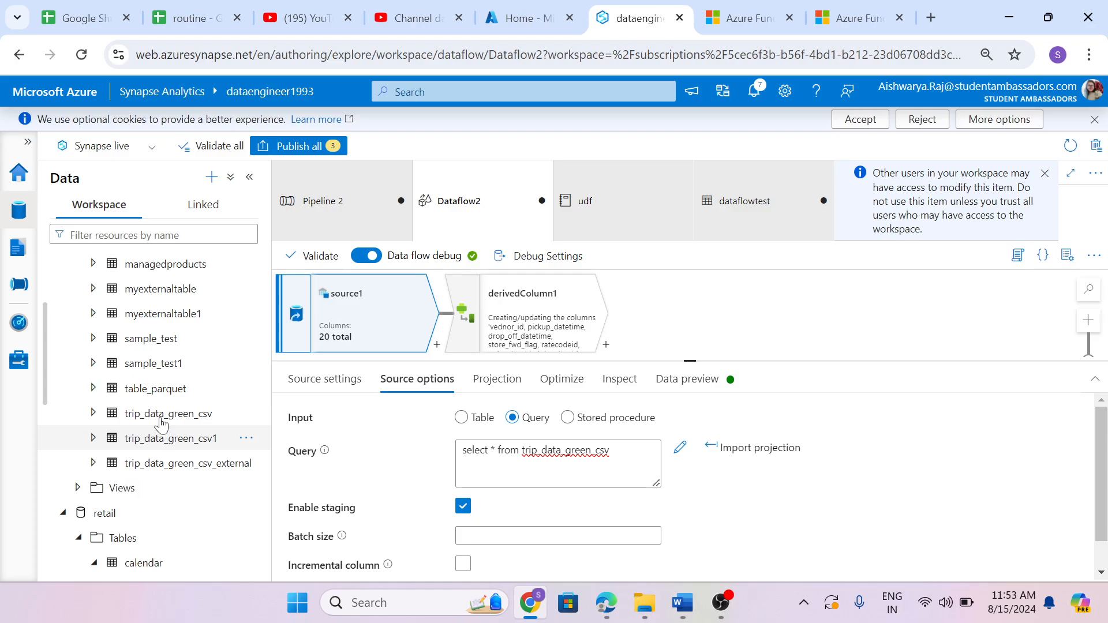
pyautogui.scroll(2, 163, 423)
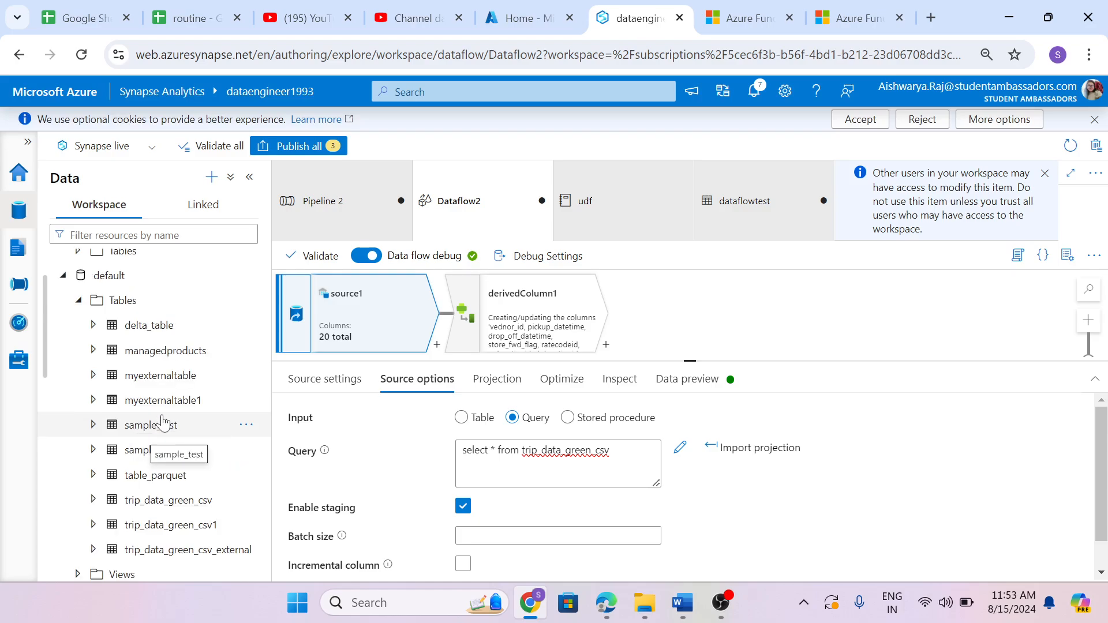
pyautogui.moveTo(612, 452); pyautogui.dragTo(521, 451)
pyautogui.write('ta')
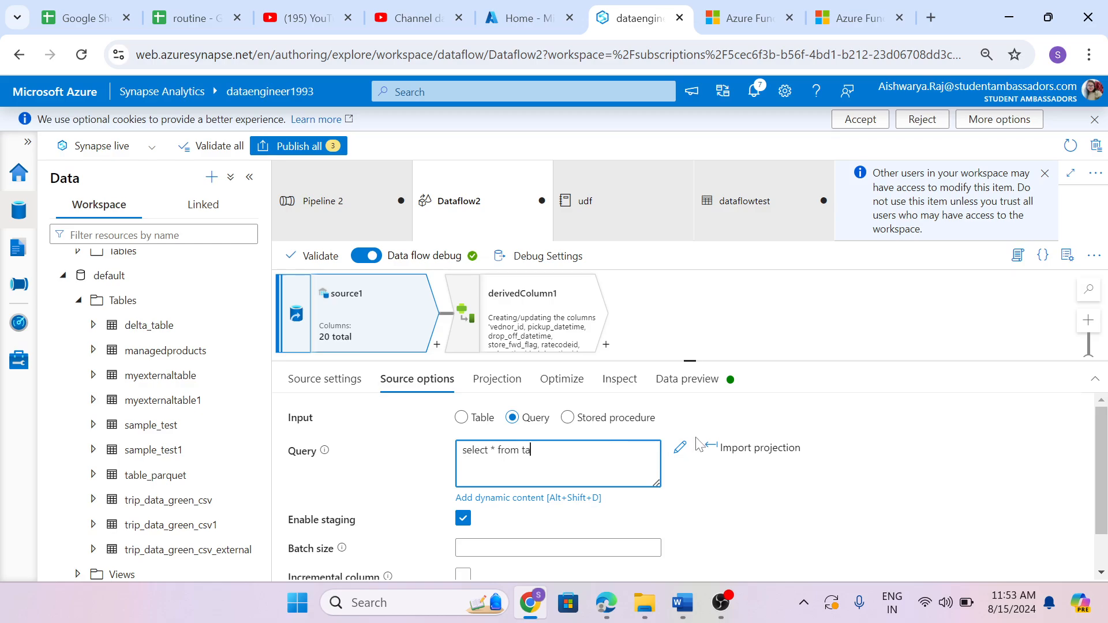
pyautogui.write('ble_parquet')
pyautogui.click(696, 382)
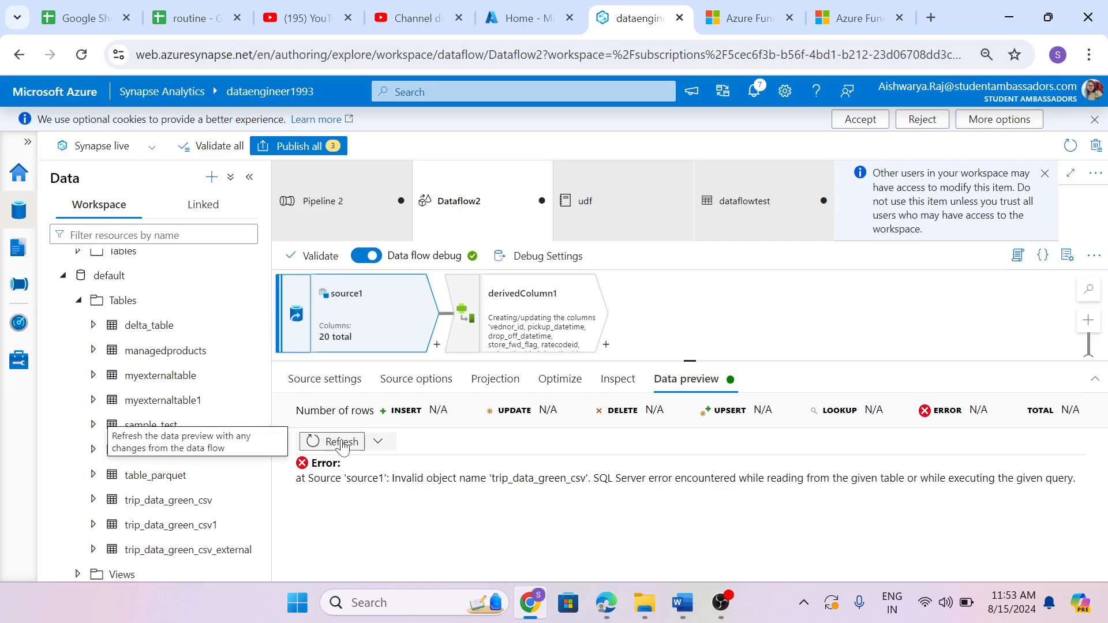
pyautogui.click(344, 440)
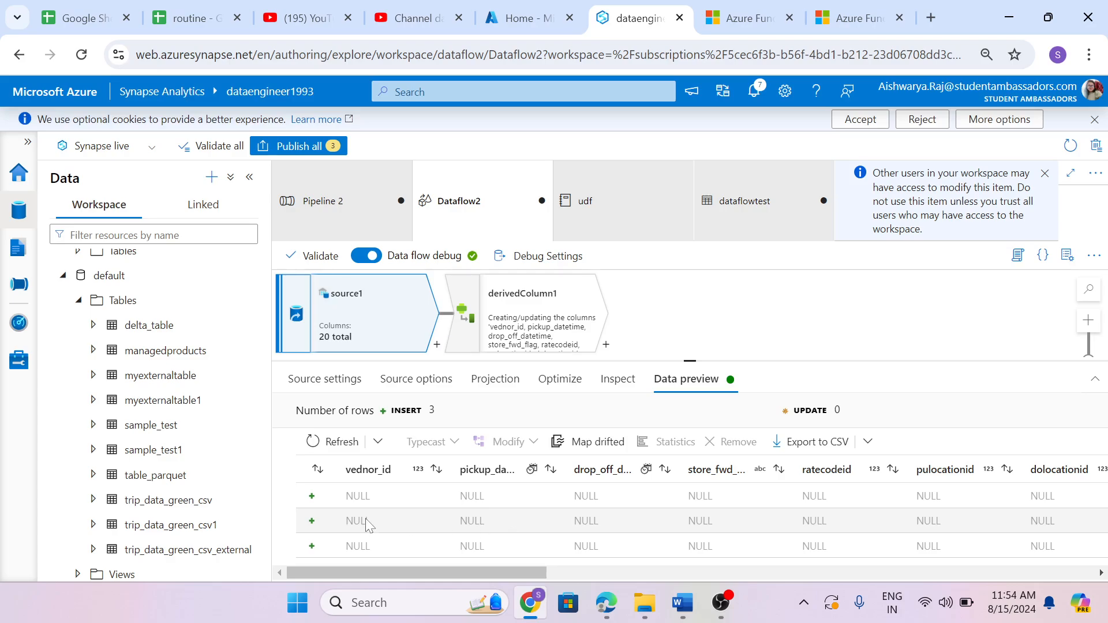
# Expand table_parquet in the default database and examine its columns.
pyautogui.click(93, 475)
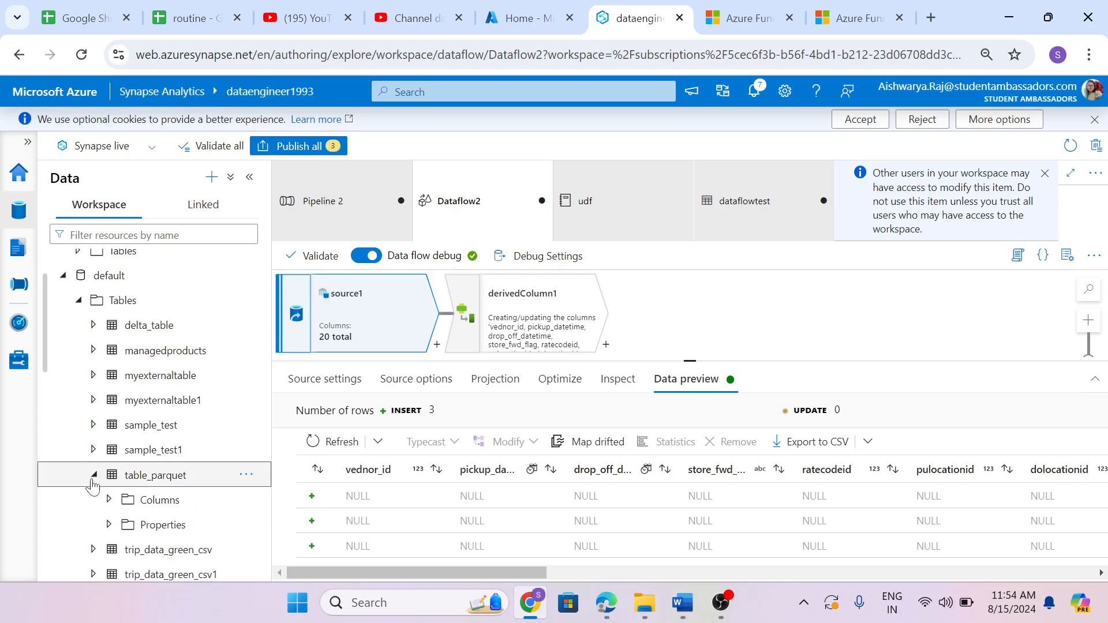
pyautogui.click(108, 500)
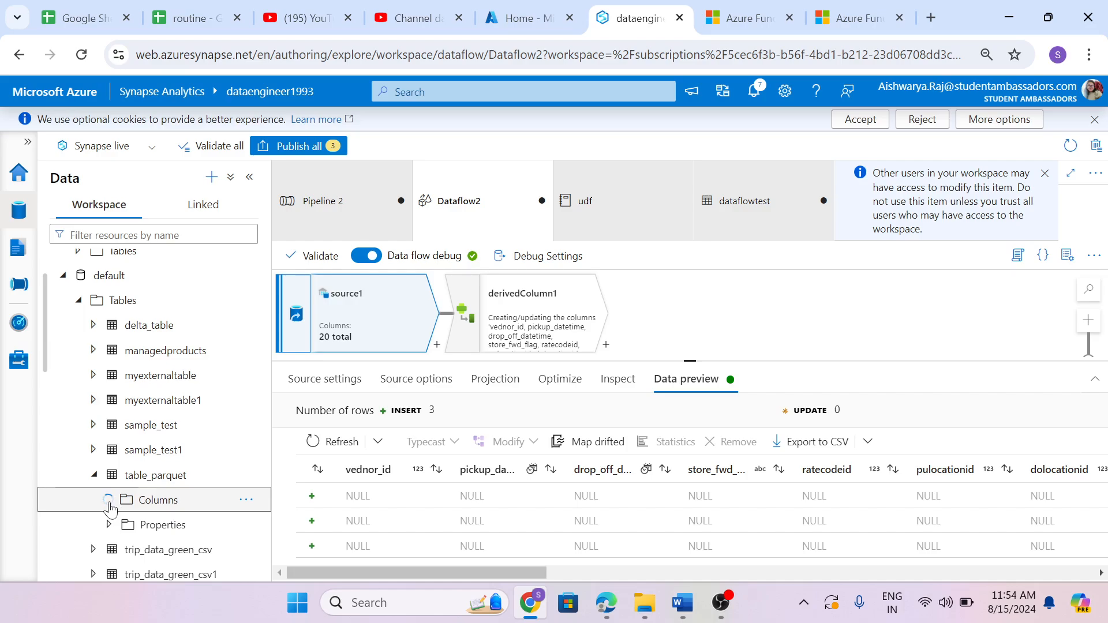
pyautogui.scroll(-3, 83, 515)
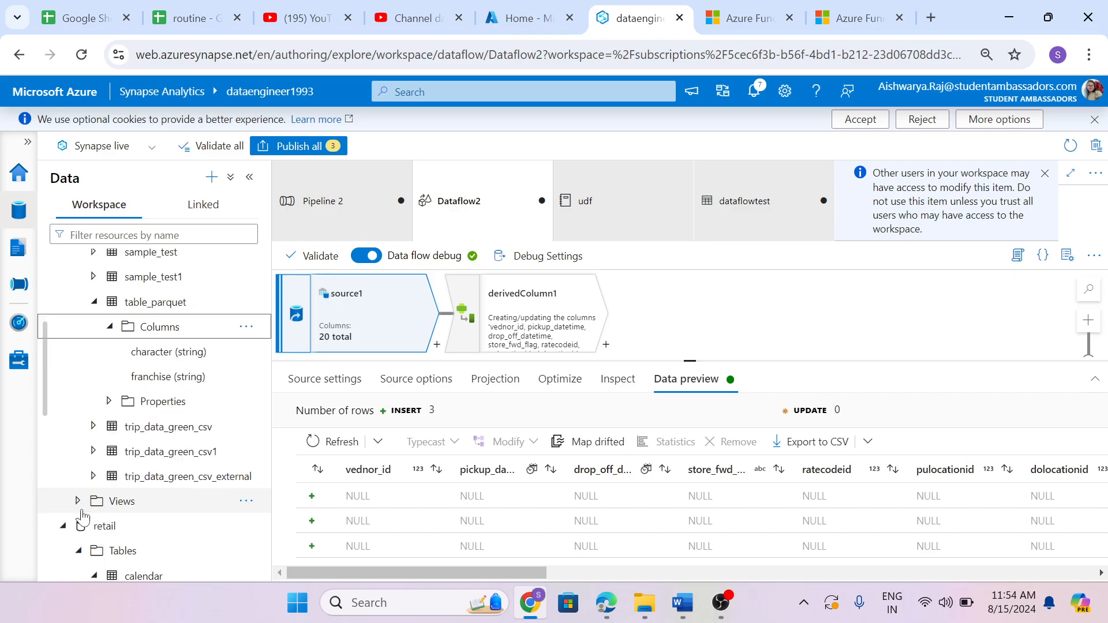
pyautogui.scroll(2, 83, 517)
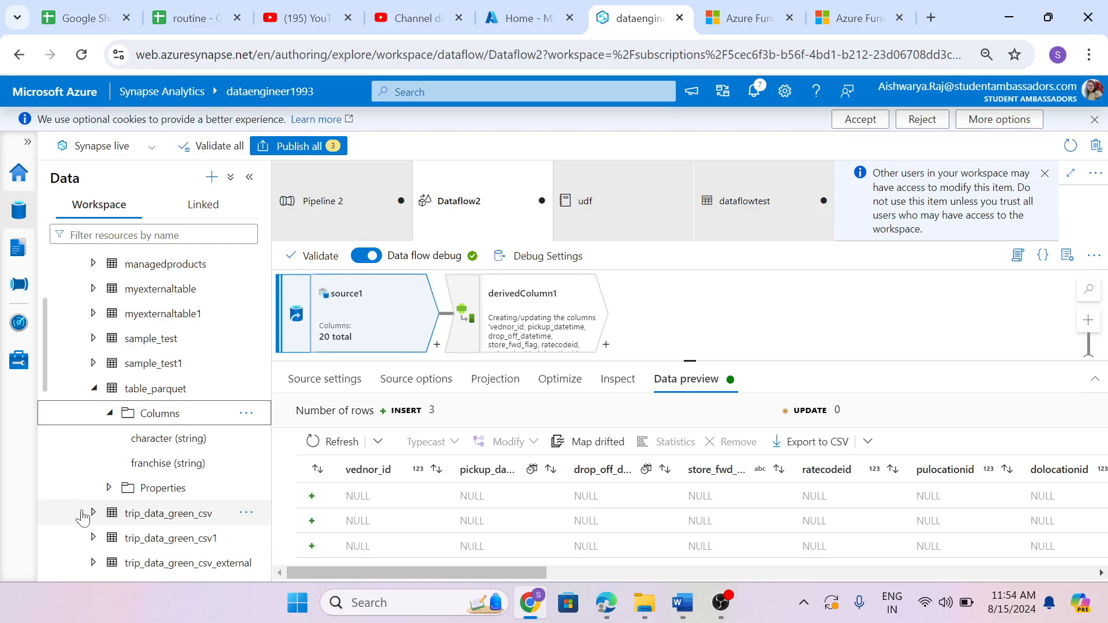
# Import the projection of source1 from the table_parquet query.
pyautogui.click(434, 388)
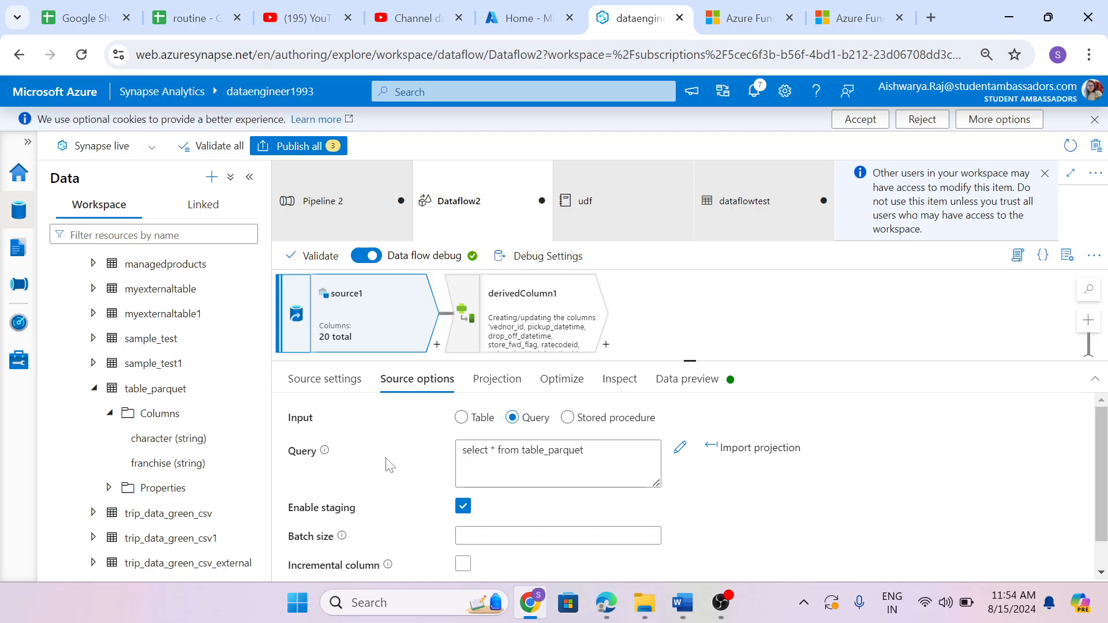
pyautogui.click(499, 385)
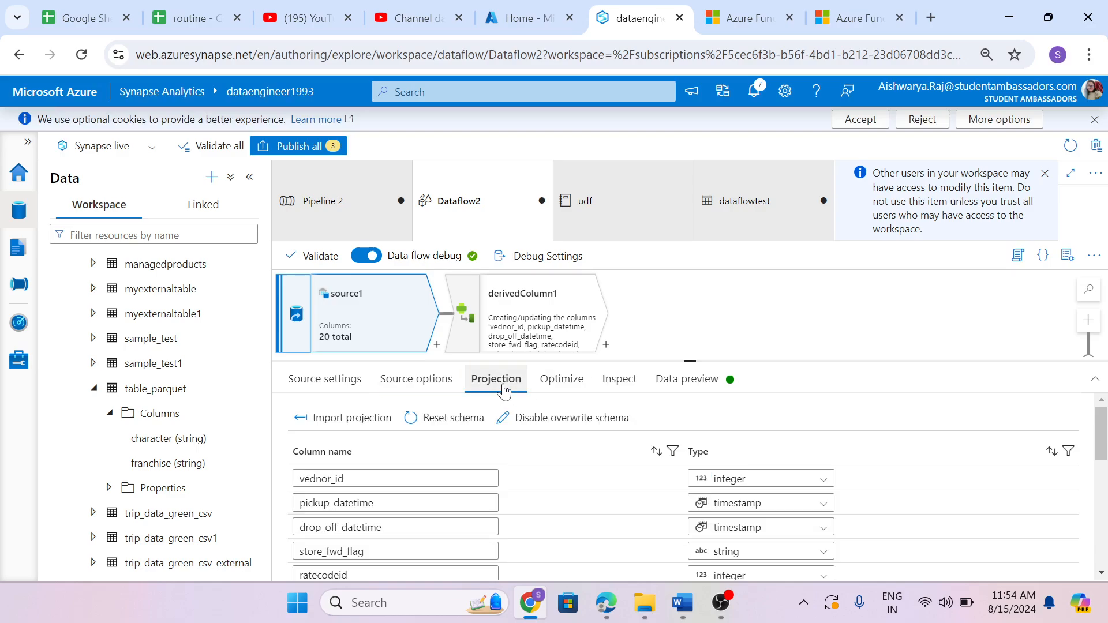
pyautogui.click(350, 419)
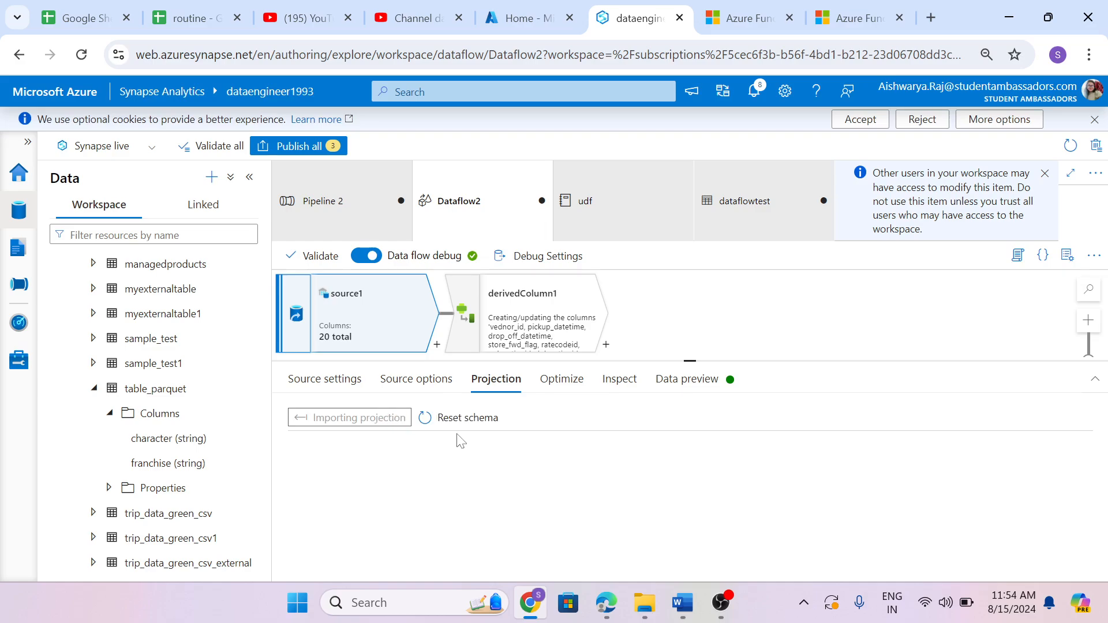
# Review source1's query and partition options, and check its imported projection.
pyautogui.click(411, 379)
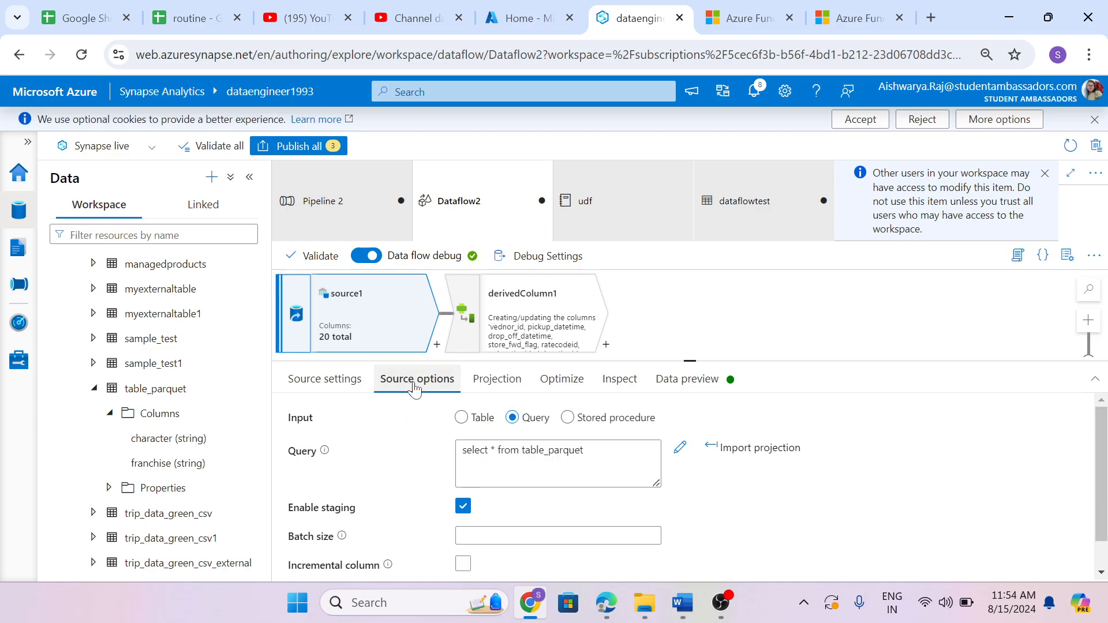
pyautogui.scroll(-1, 404, 500)
pyautogui.scroll(1, 402, 501)
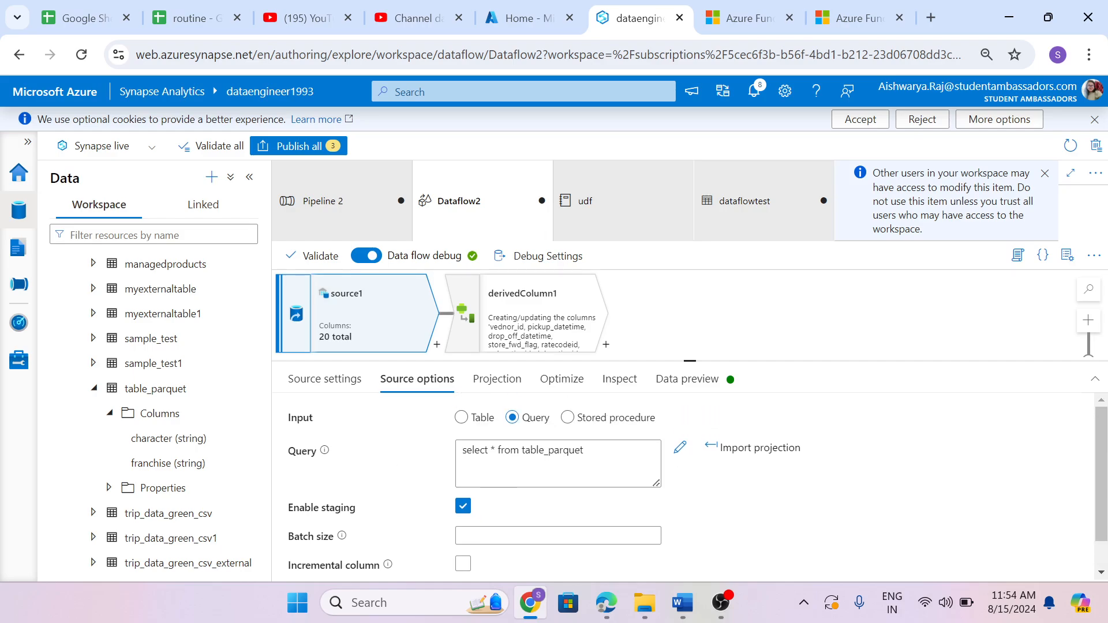
pyautogui.click(508, 388)
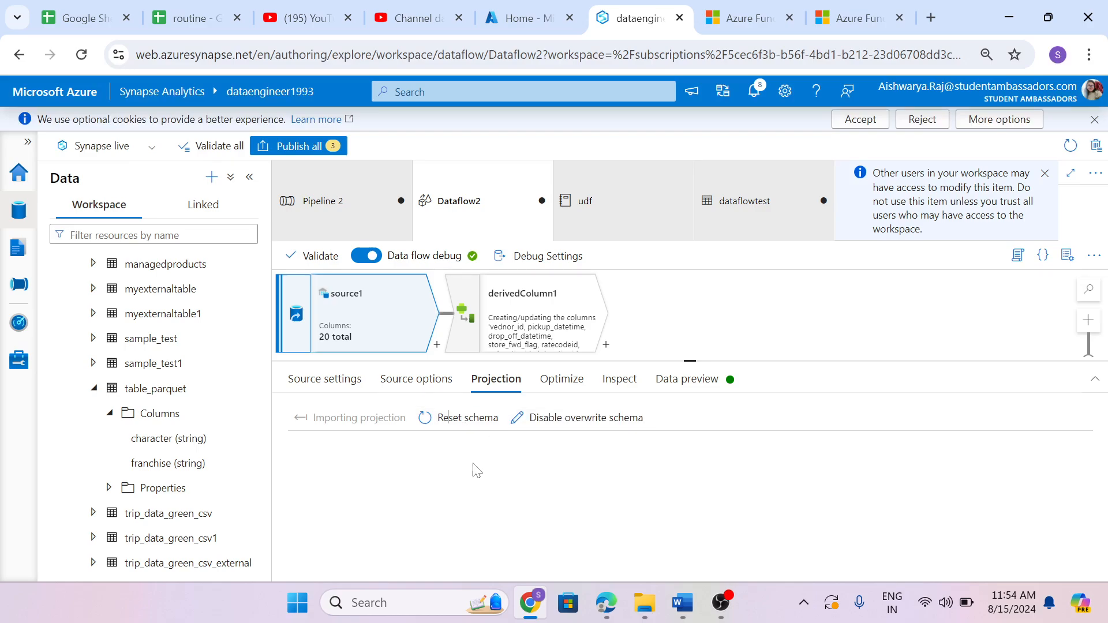
pyautogui.click(380, 312)
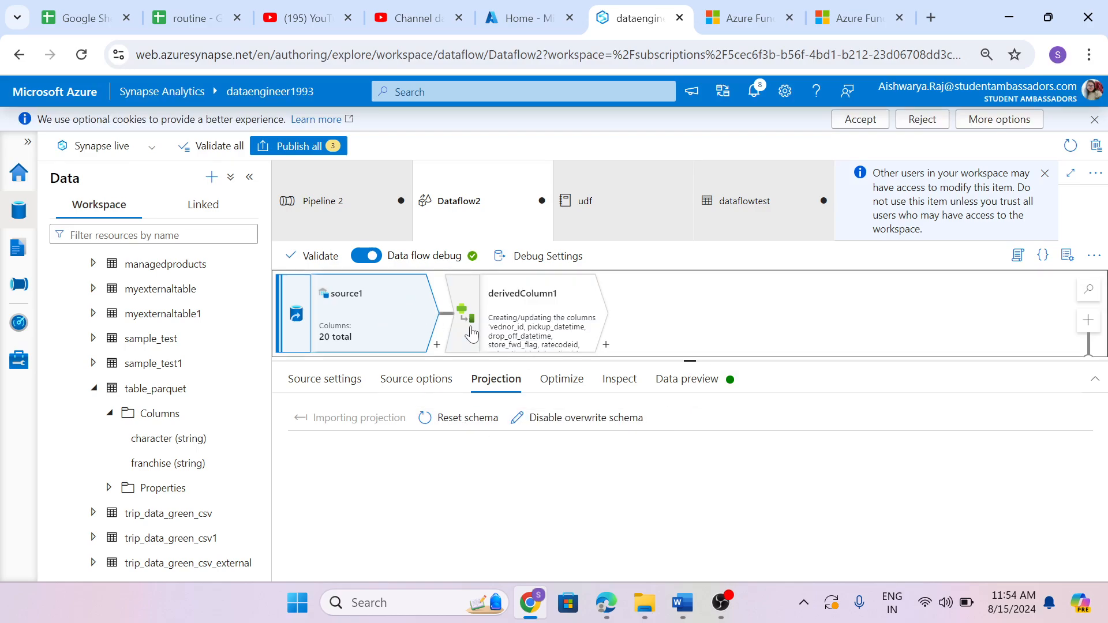
pyautogui.click(568, 386)
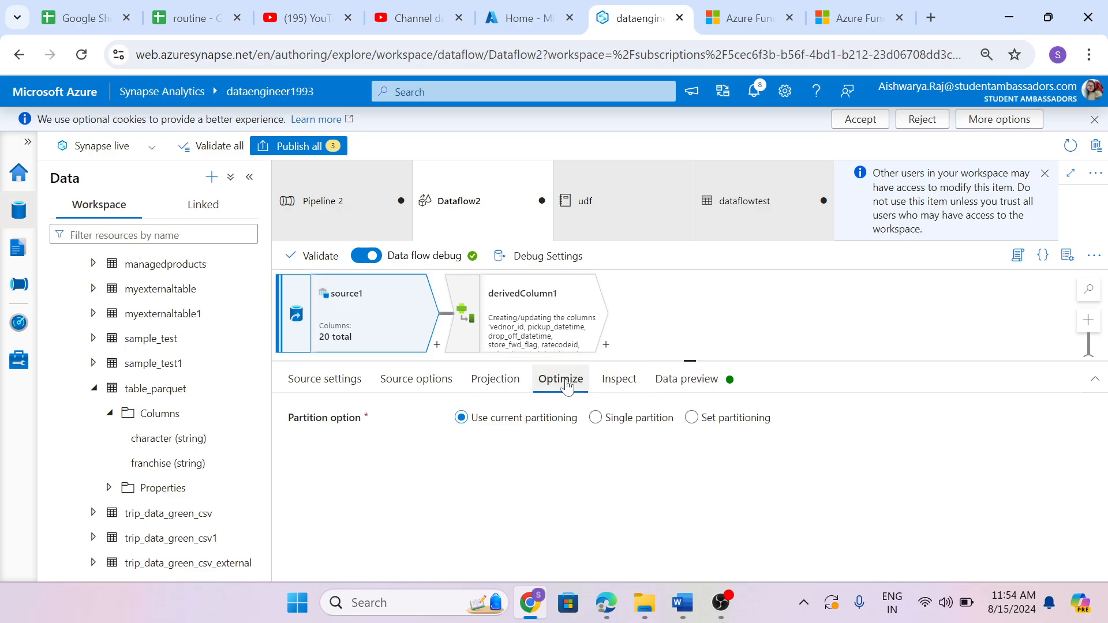
pyautogui.click(508, 384)
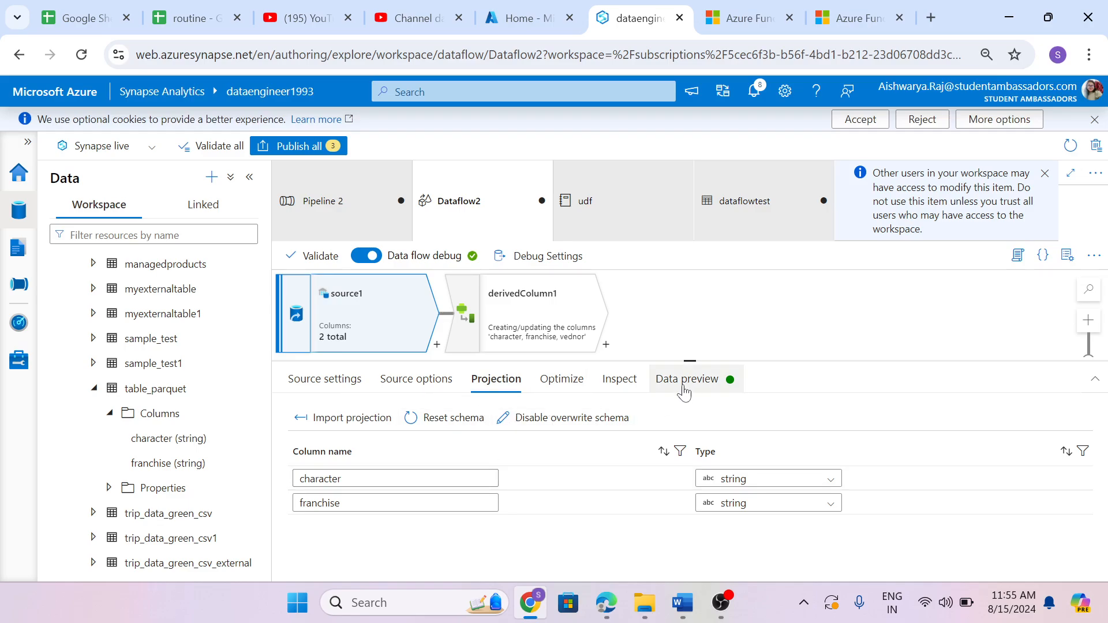
# Recheck source1's query, projection and dataset settings, and refresh its data preview.
pyautogui.click(410, 381)
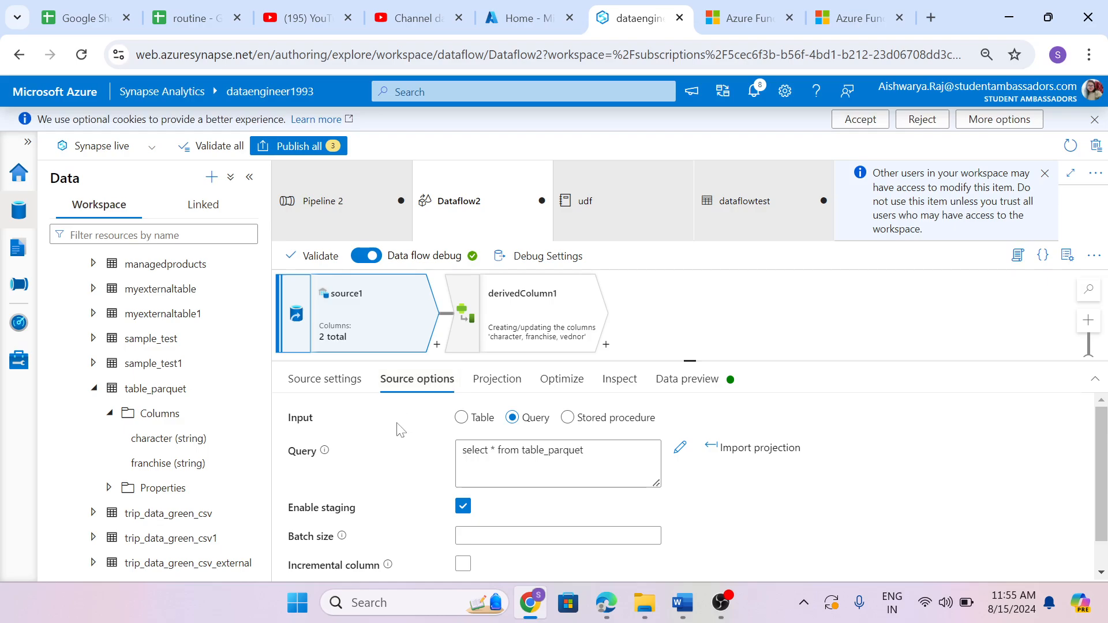
pyautogui.click(497, 382)
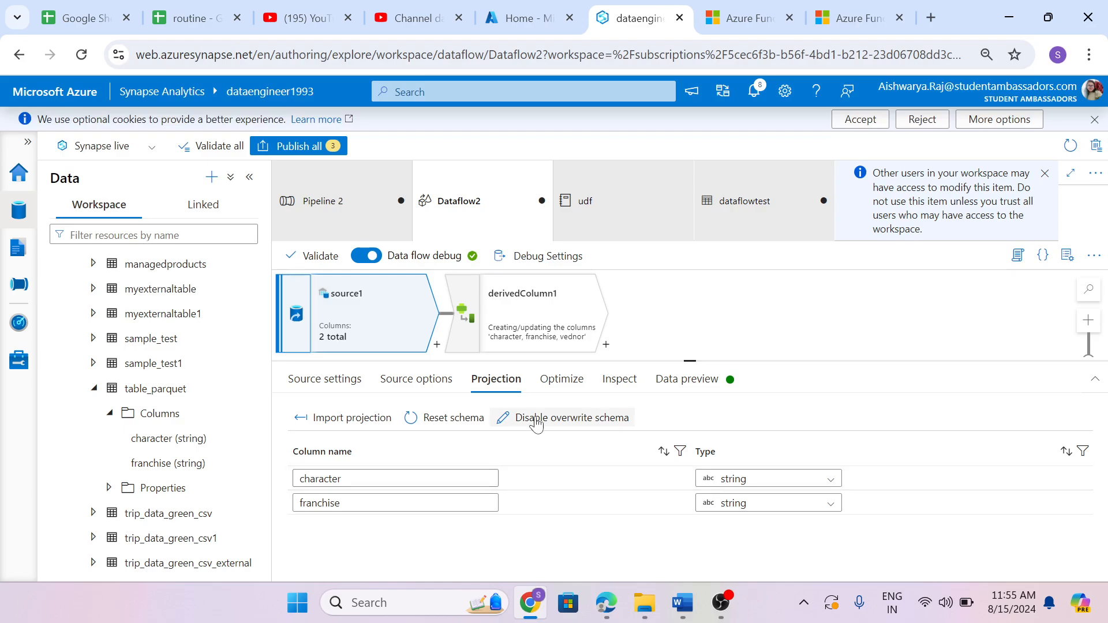
pyautogui.click(346, 379)
pyautogui.scroll(-3, 352, 500)
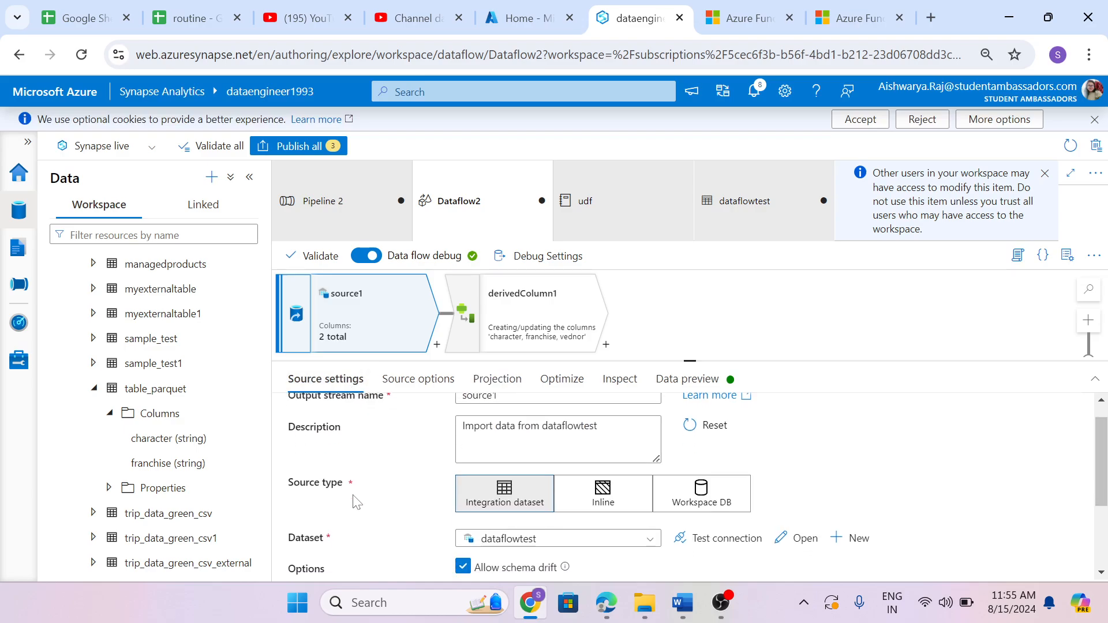
pyautogui.scroll(3, 356, 496)
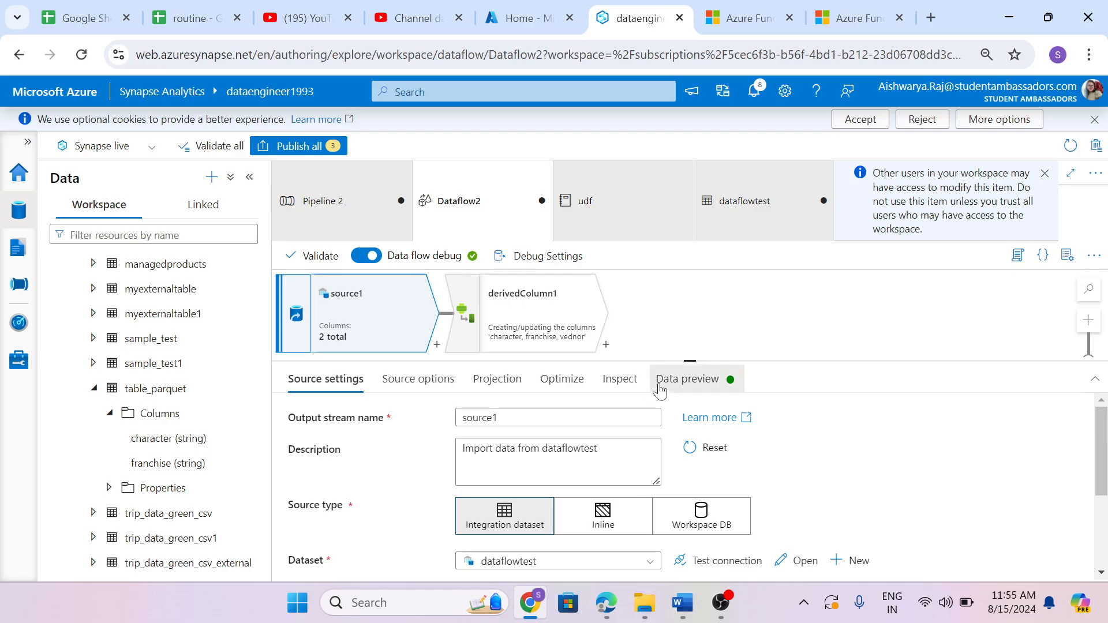
pyautogui.click(664, 379)
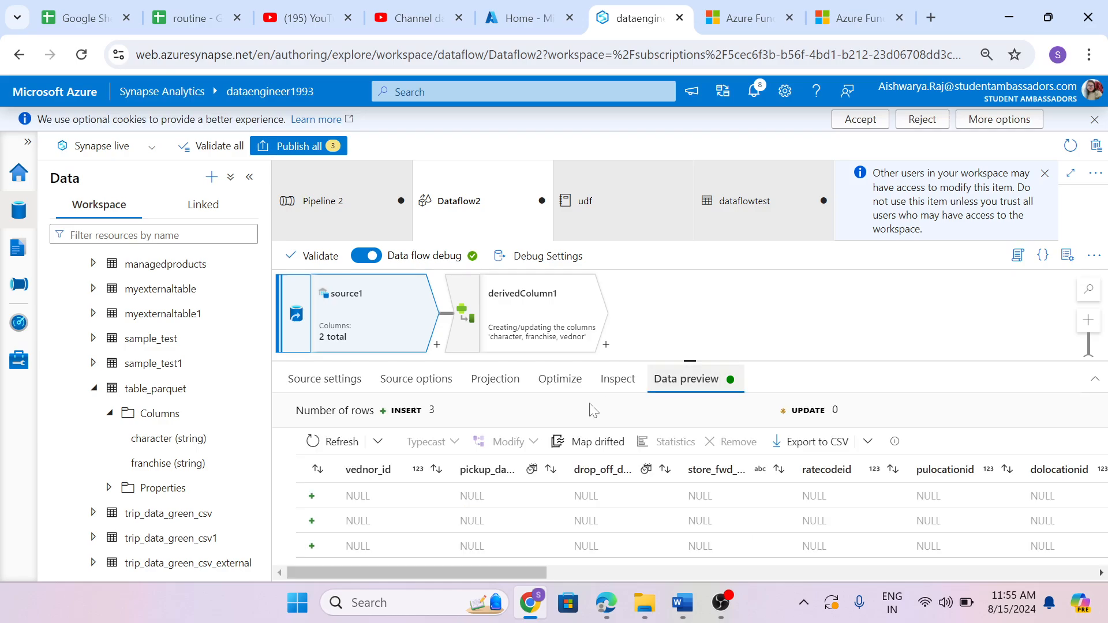
pyautogui.click(339, 438)
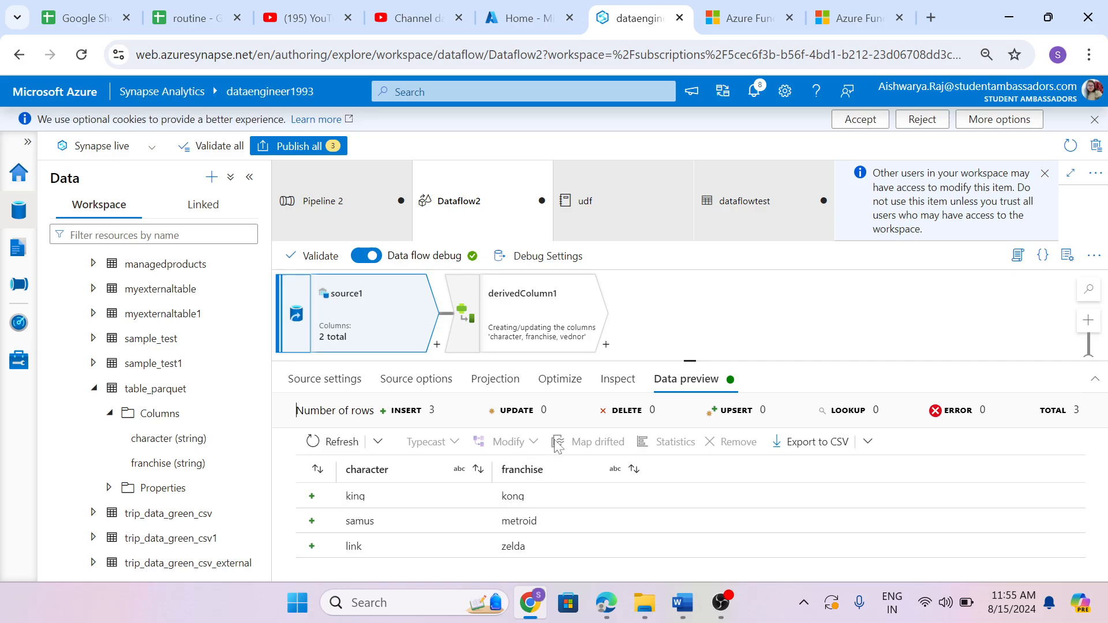
# Change source1's dataset in the source settings to sink.
pyautogui.click(436, 392)
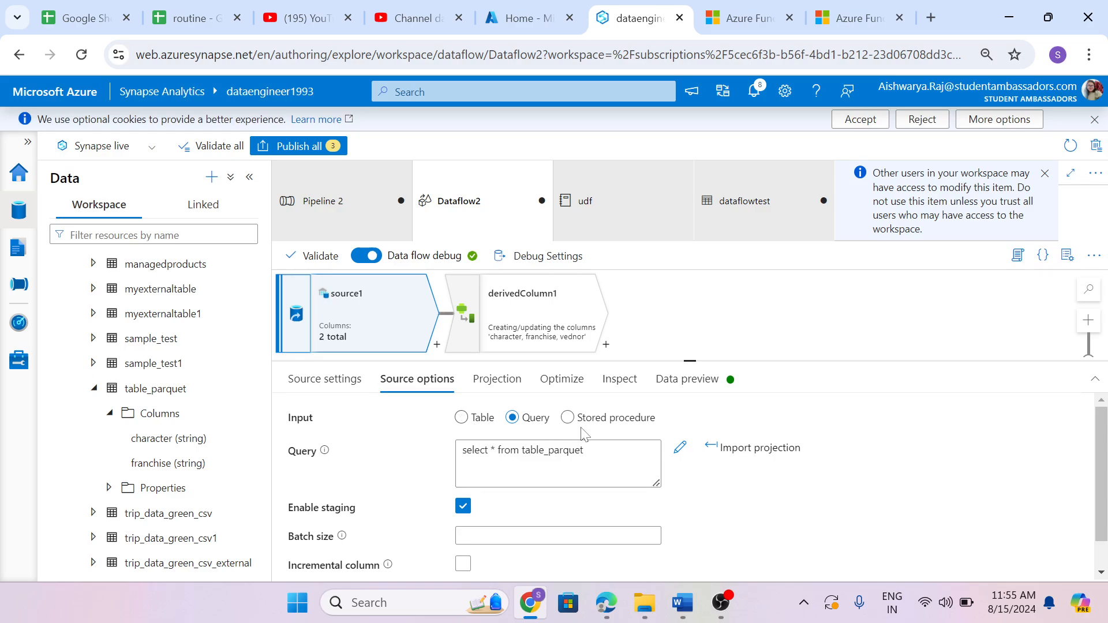
pyautogui.click(326, 380)
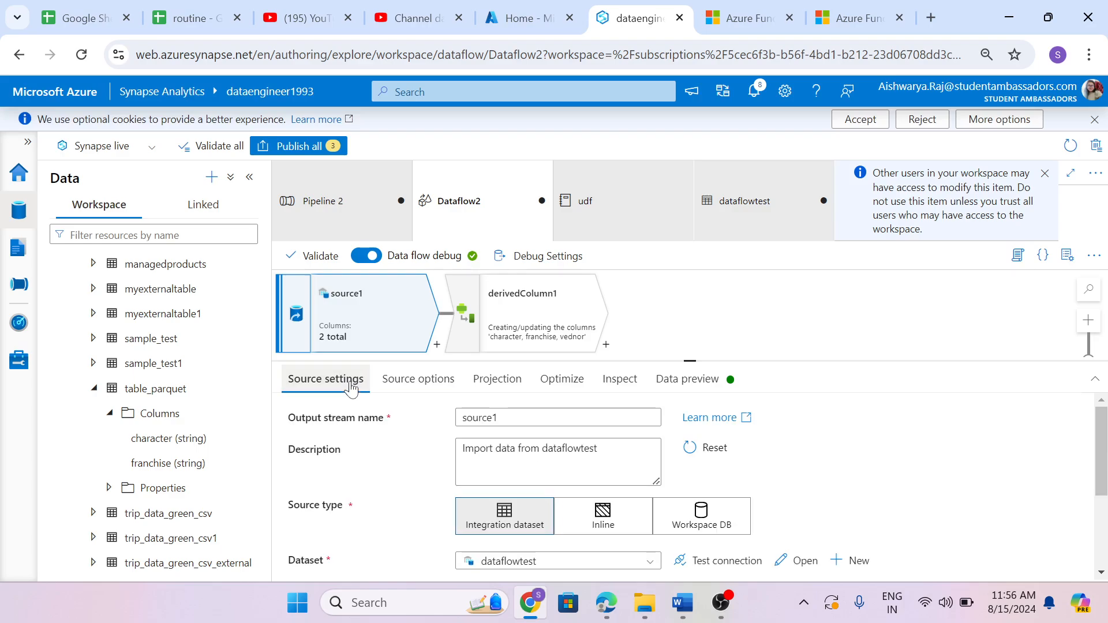
pyautogui.scroll(-2, 378, 489)
pyautogui.click(531, 475)
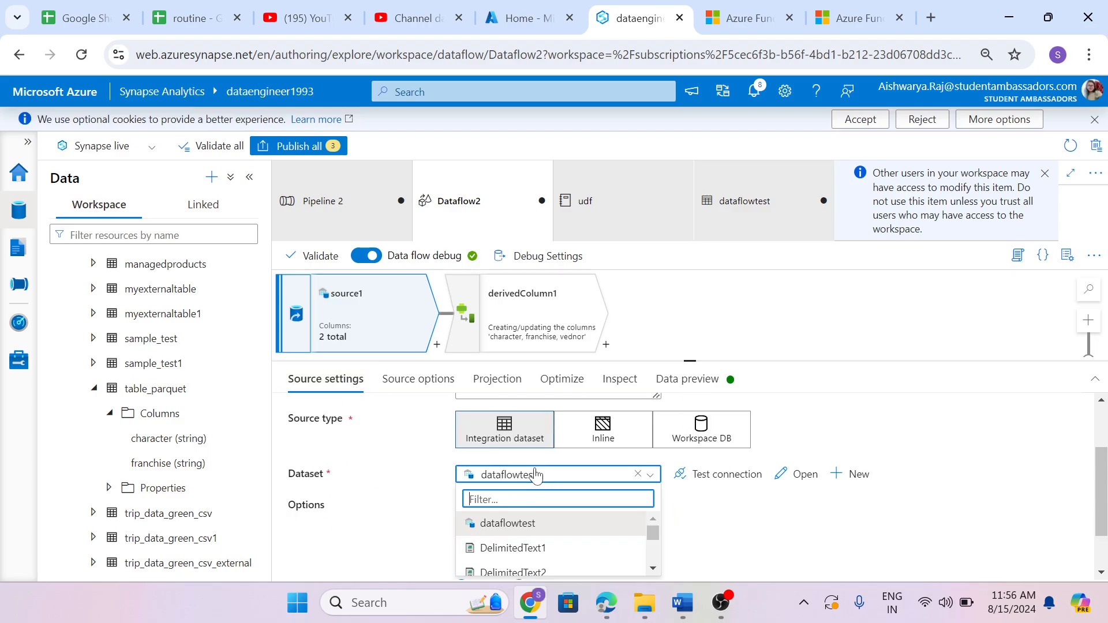
pyautogui.scroll(-5, 554, 487)
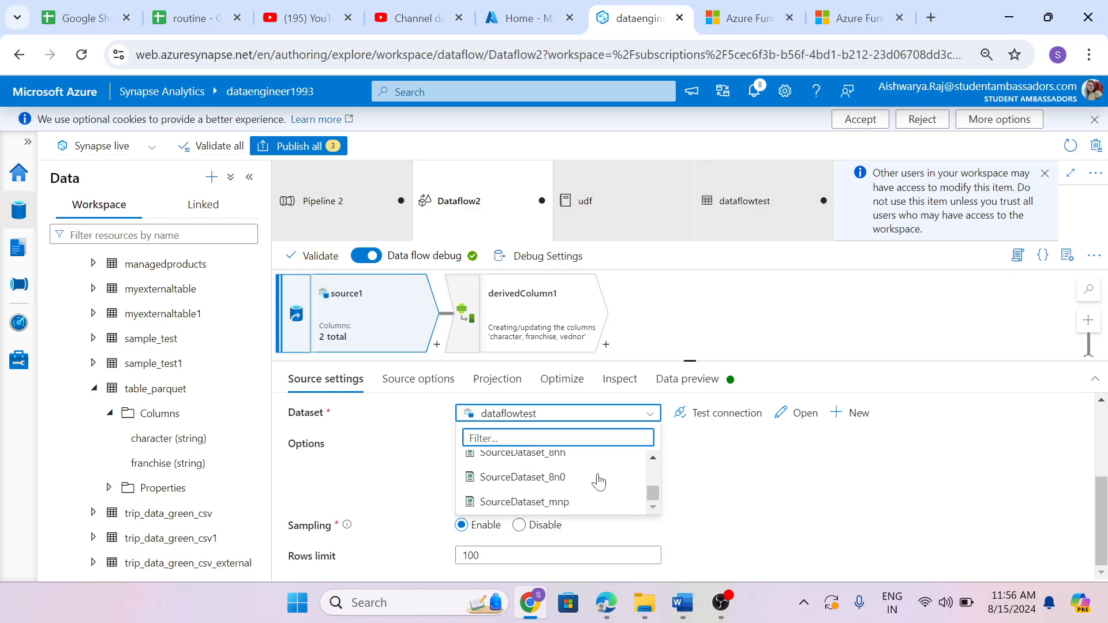
pyautogui.scroll(2, 648, 492)
pyautogui.scroll(-2, 609, 510)
pyautogui.scroll(2, 611, 510)
pyautogui.click(508, 488)
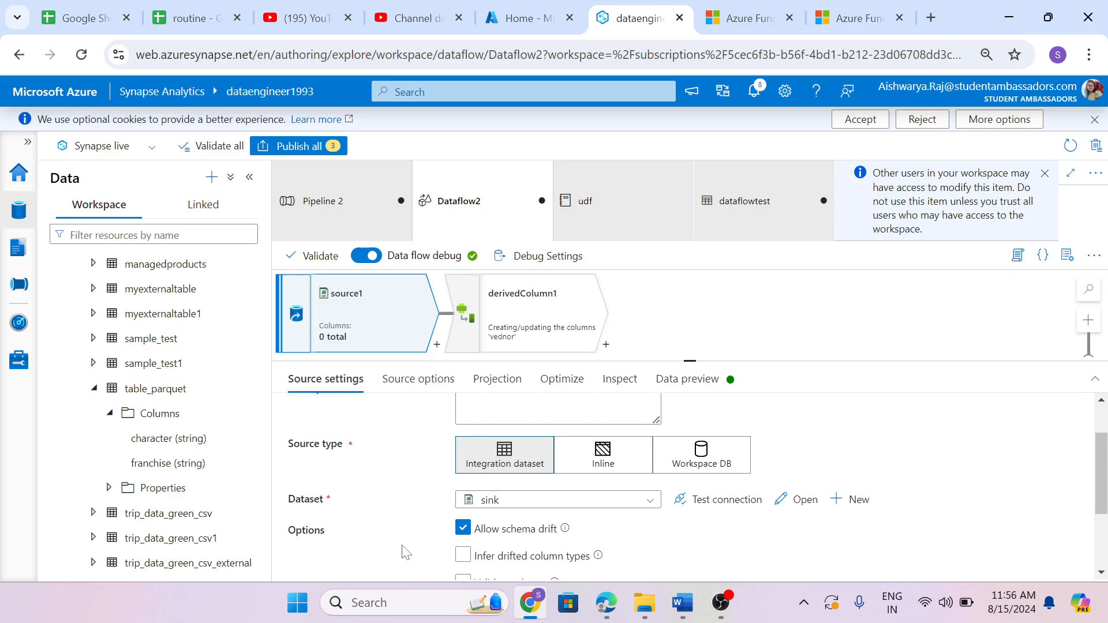
# Close the dataflowtest dataset, discarding its changes, and open the sink dataset from source1.
pyautogui.click(824, 201)
pyautogui.click(535, 378)
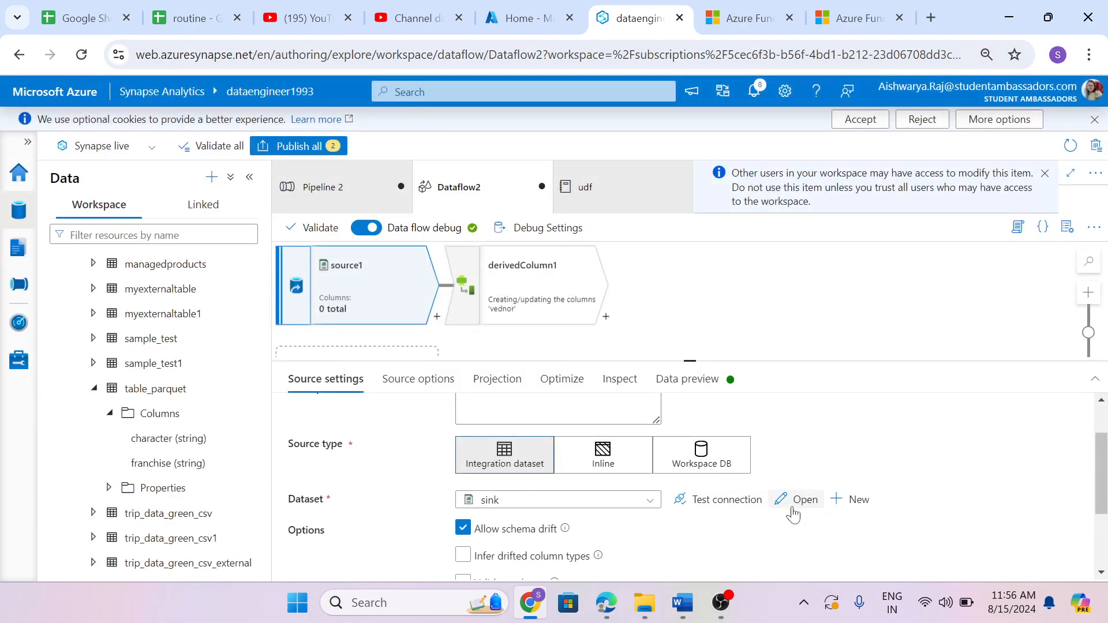
pyautogui.click(798, 499)
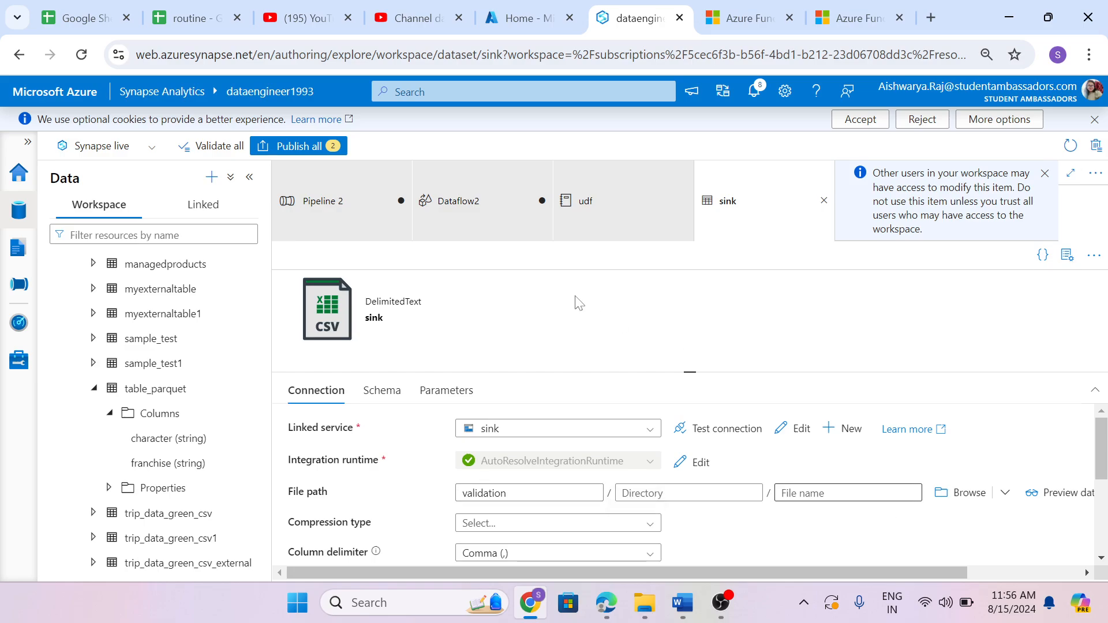
# Return to Dataflow2 and review source1's options for the delimited text dataset, from wildcard paths to the last-modified filter.
pyautogui.click(445, 216)
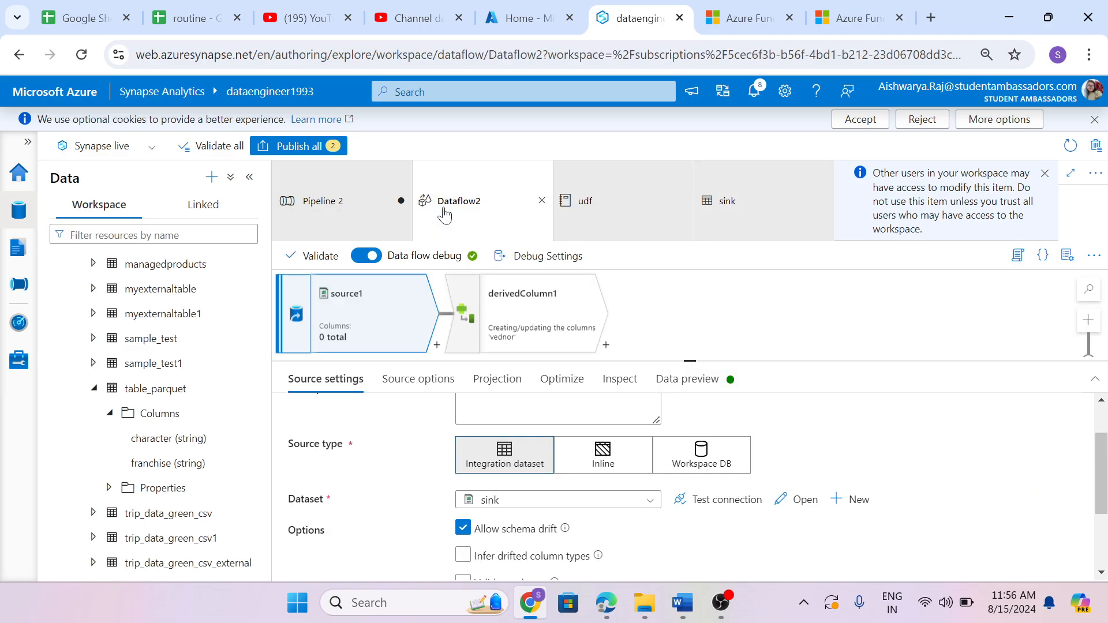
pyautogui.click(400, 388)
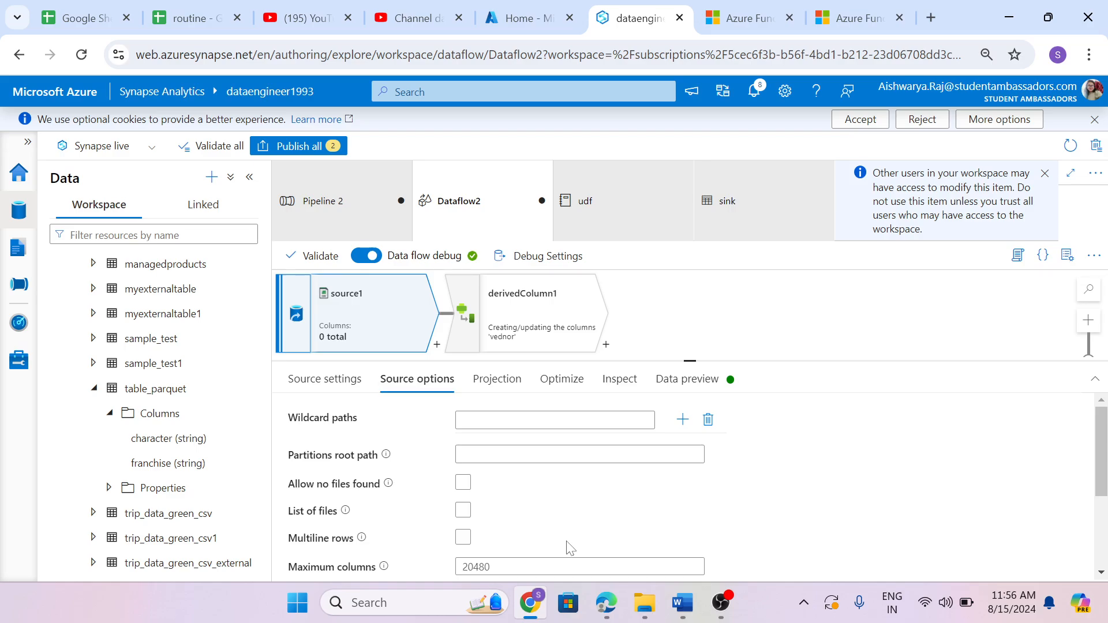
pyautogui.click(329, 381)
pyautogui.scroll(-2, 381, 538)
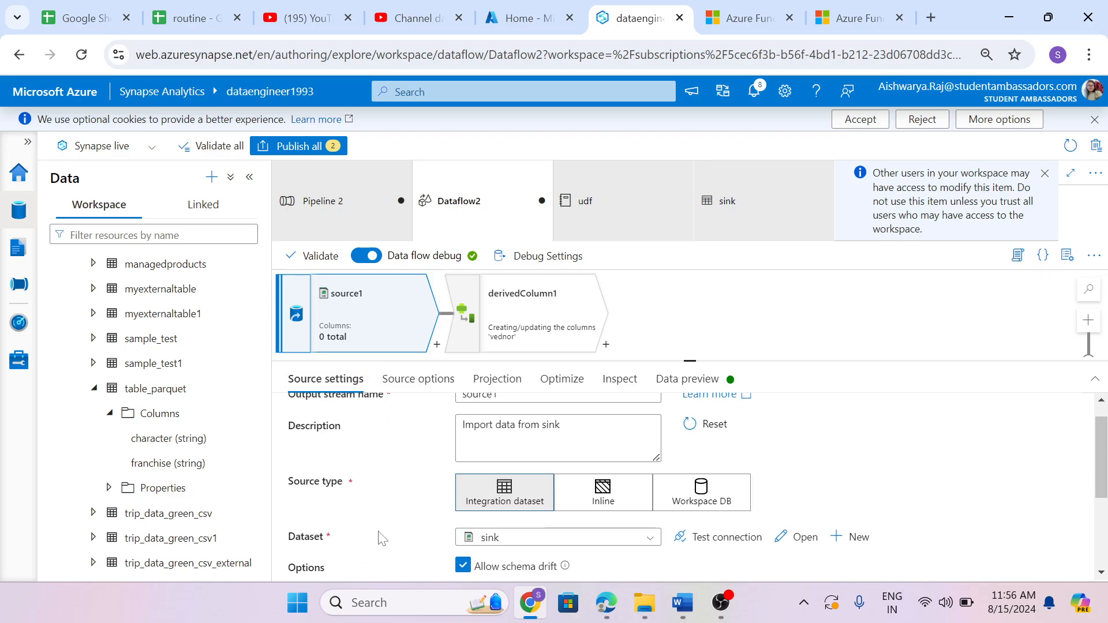
pyautogui.scroll(2, 424, 472)
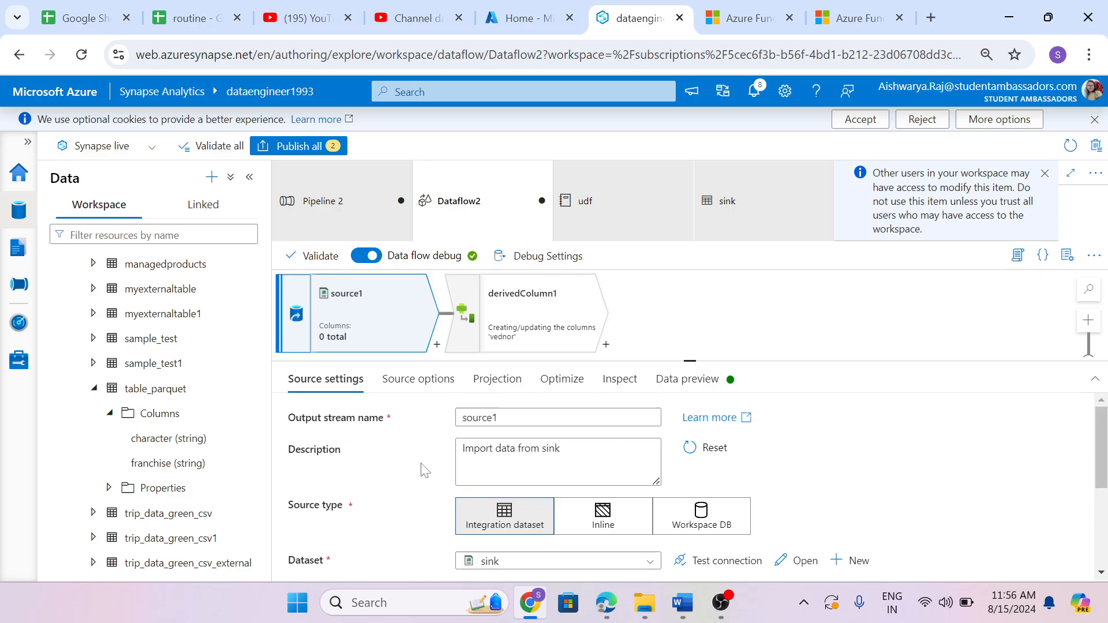
pyautogui.click(418, 379)
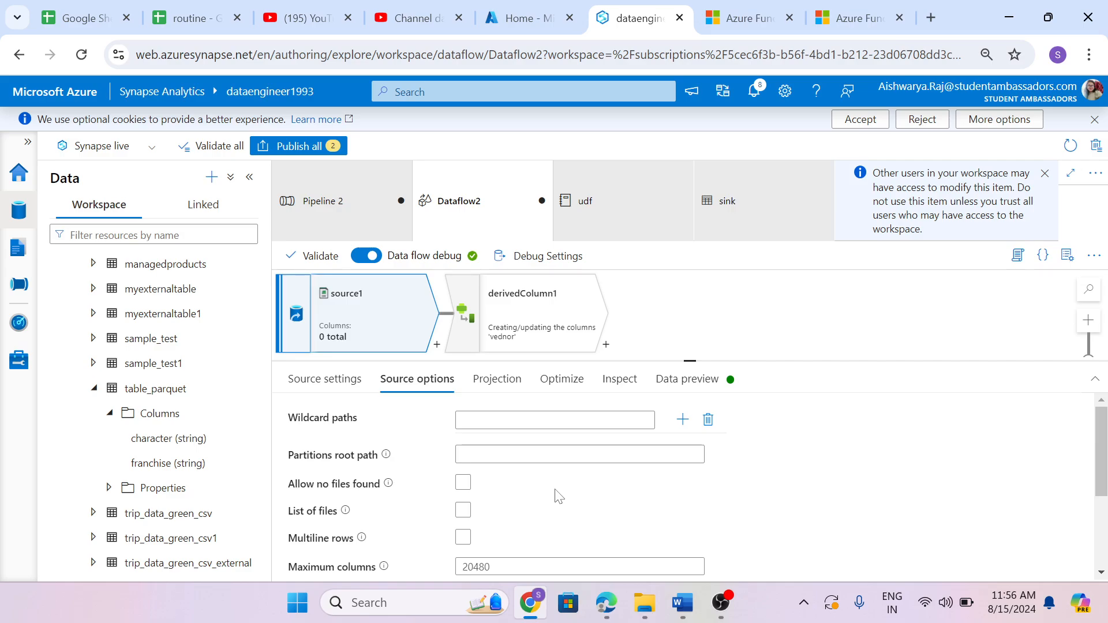
pyautogui.scroll(-3, 485, 507)
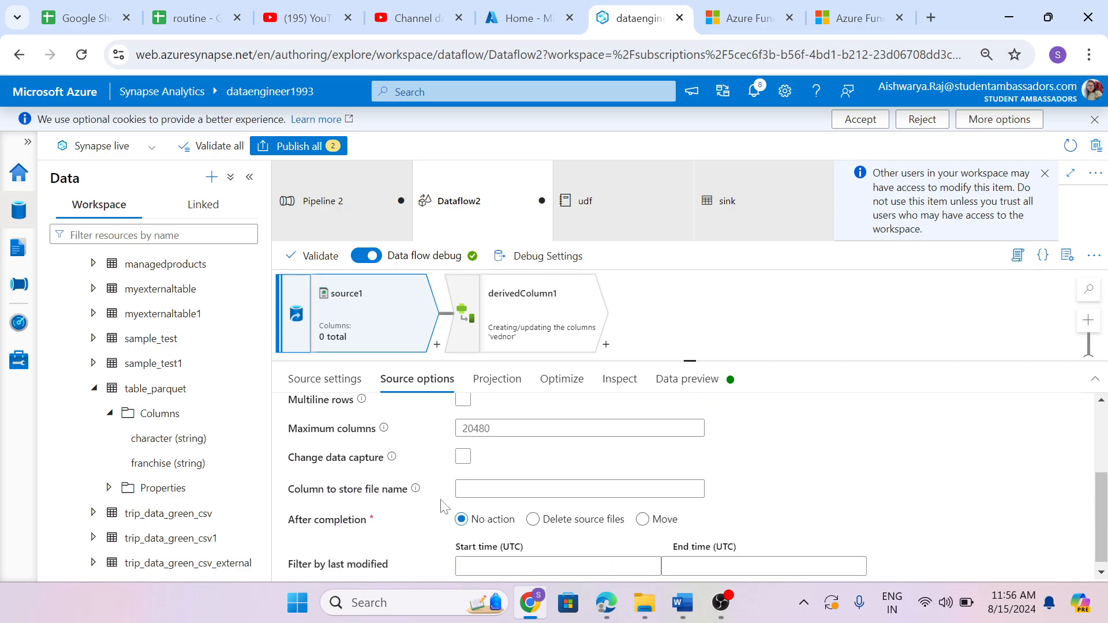
pyautogui.scroll(3, 443, 506)
pyautogui.scroll(-4, 443, 506)
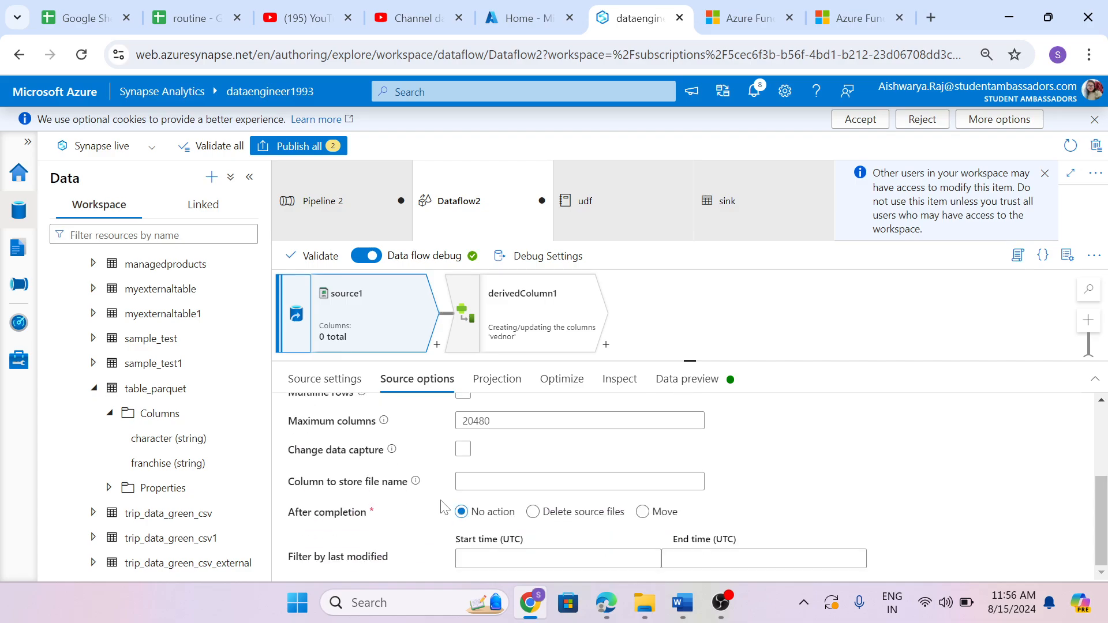
pyautogui.scroll(3, 444, 507)
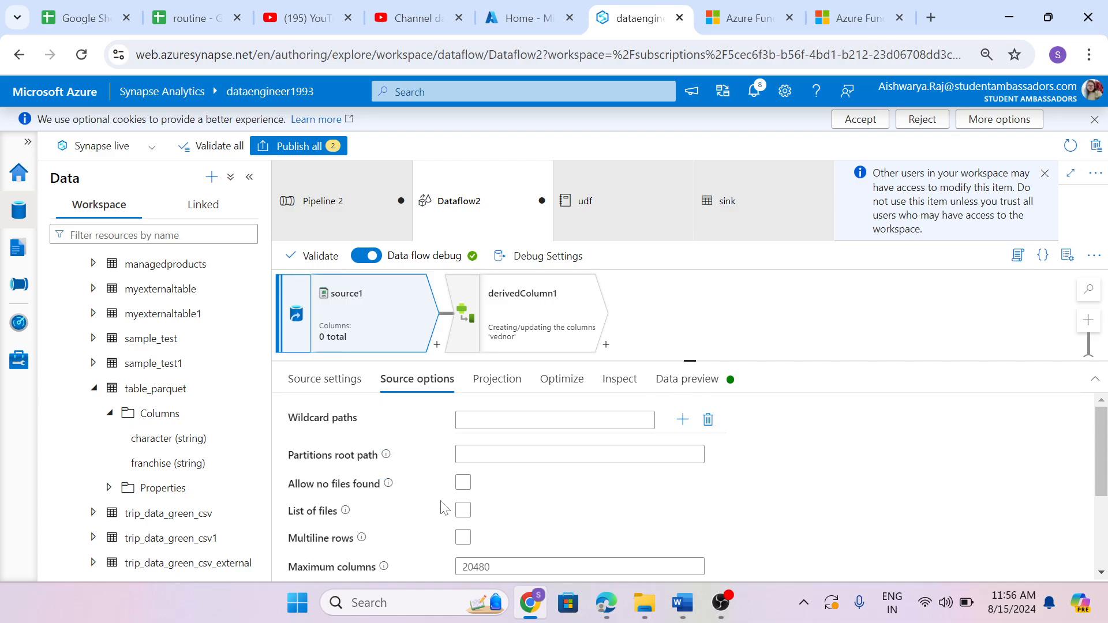
# Recheck source1's sink dataset selection and its wildcard path, partition root and missing-file options.
pyautogui.click(337, 381)
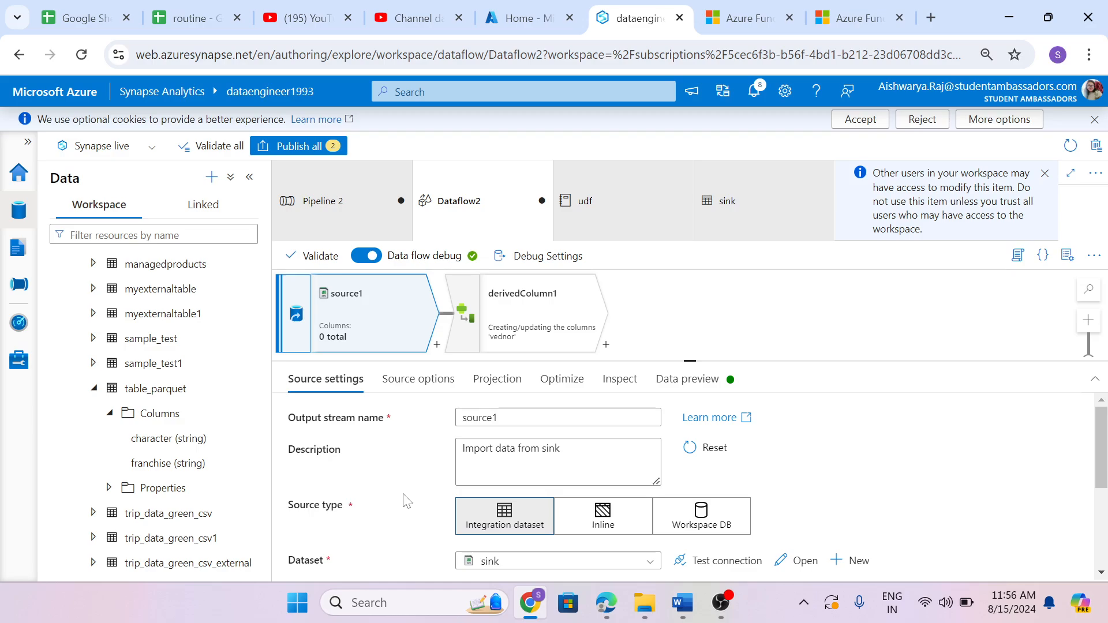
pyautogui.scroll(-1, 408, 508)
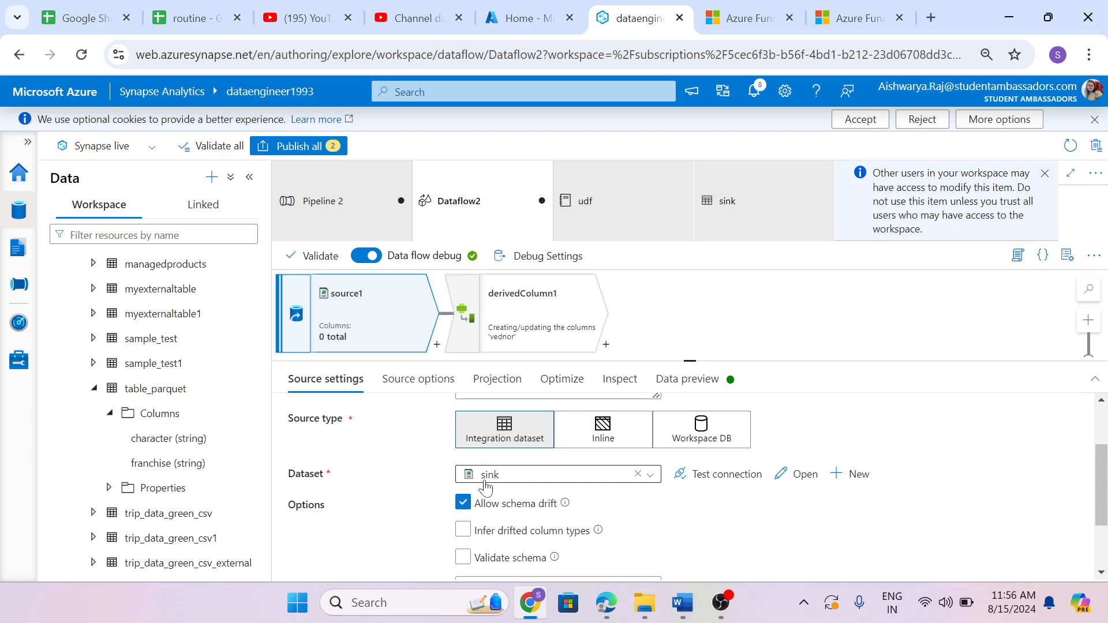
pyautogui.scroll(1, 392, 496)
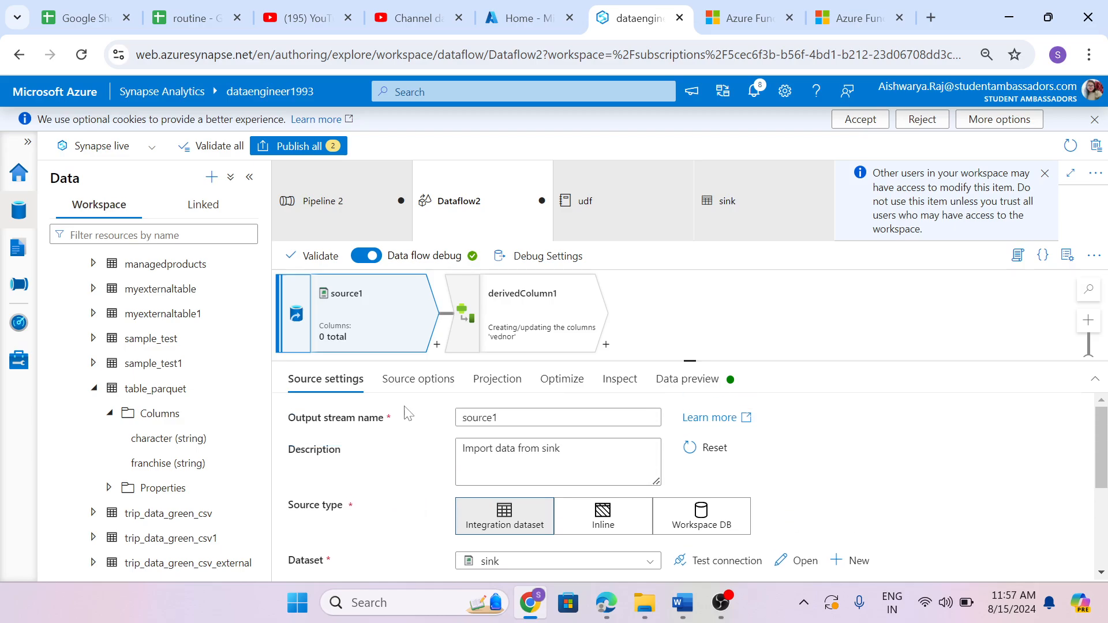
pyautogui.click(398, 379)
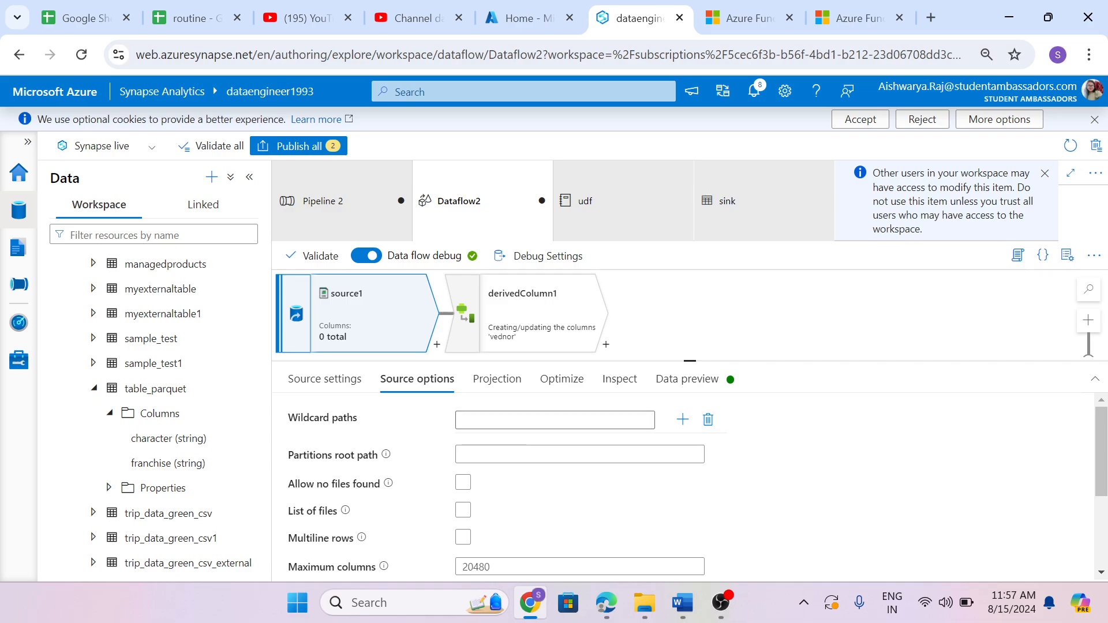
pyautogui.moveTo(433, 489)
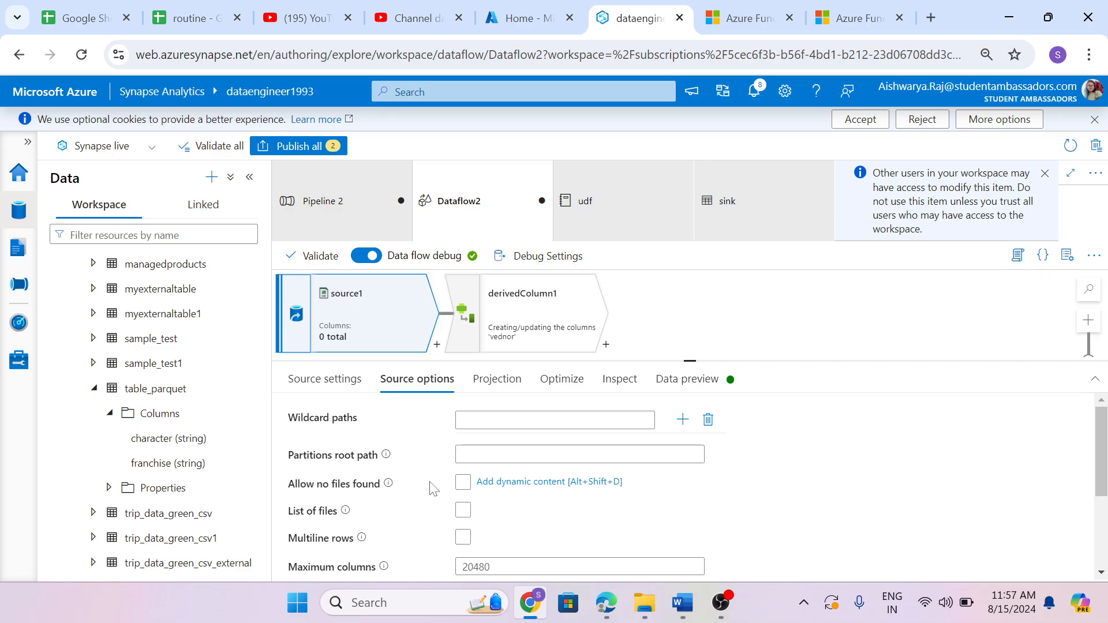
pyautogui.click(721, 602)
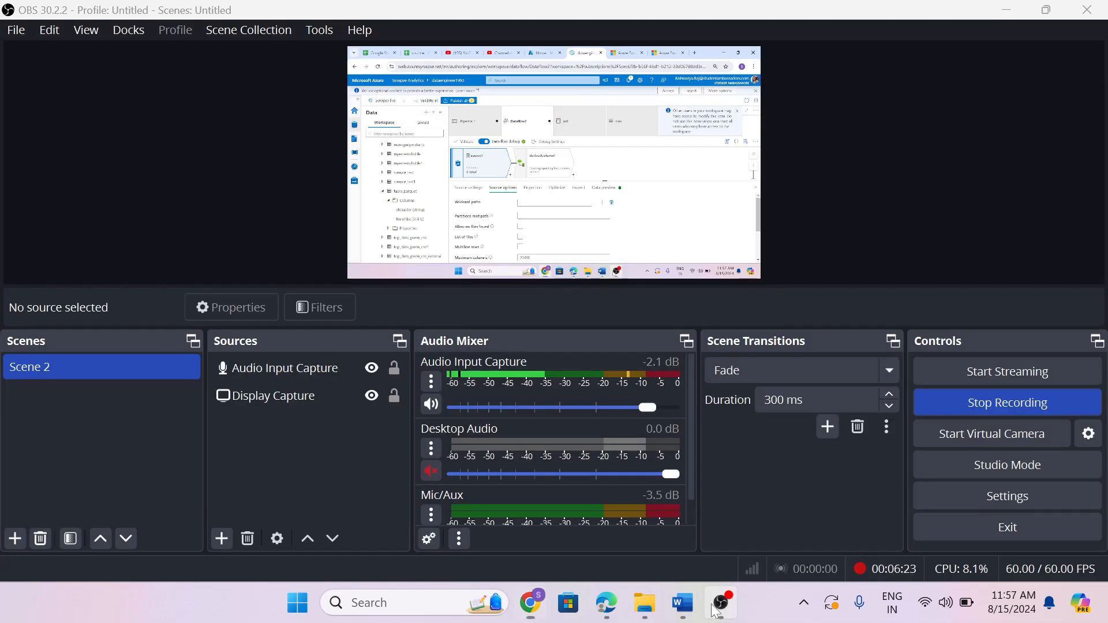